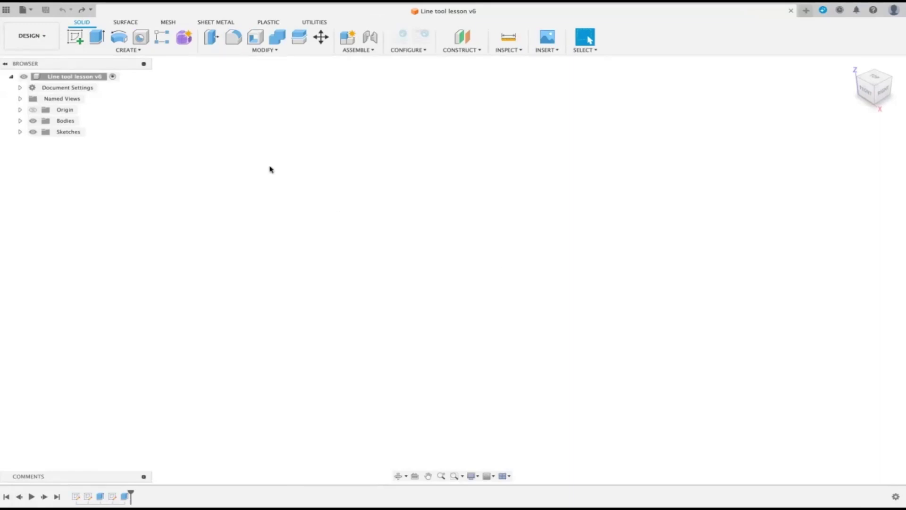
Step: Start a sketch on the ground plane, then undo it
click(137, 50)
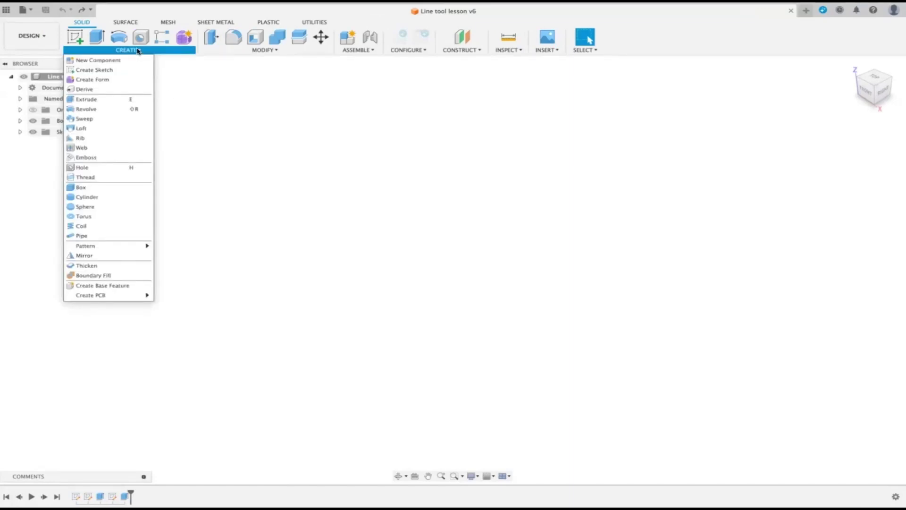
click(219, 114)
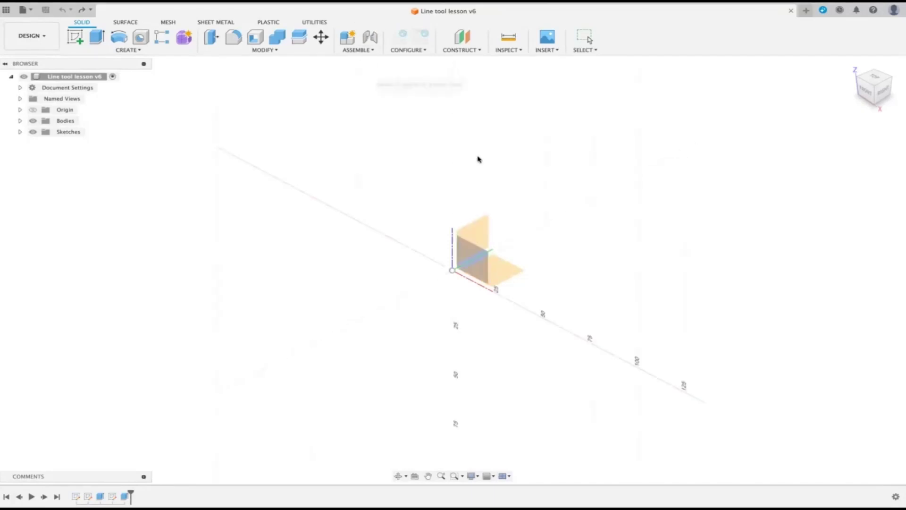
click(505, 276)
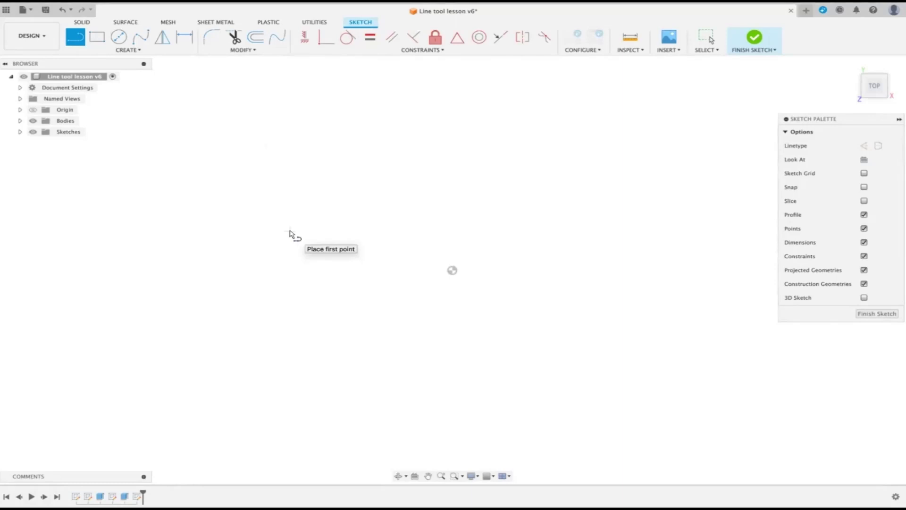
key(Escape)
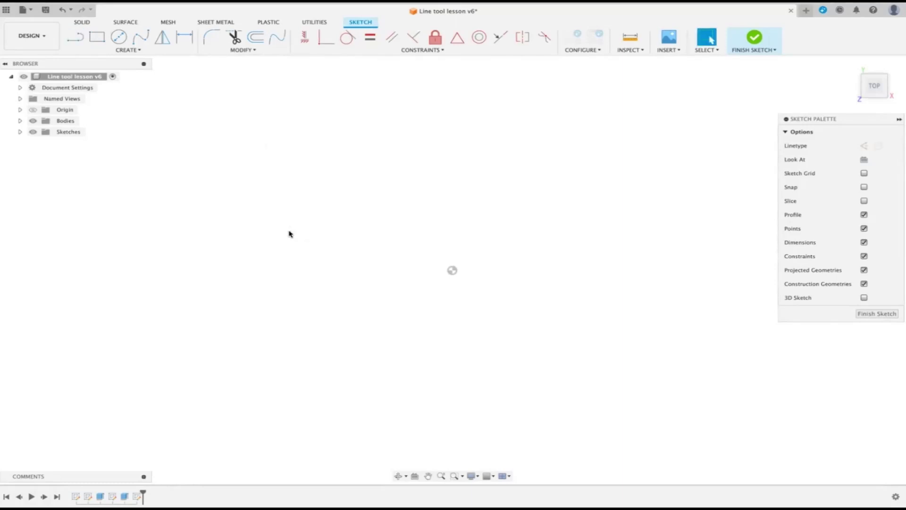
click(66, 11)
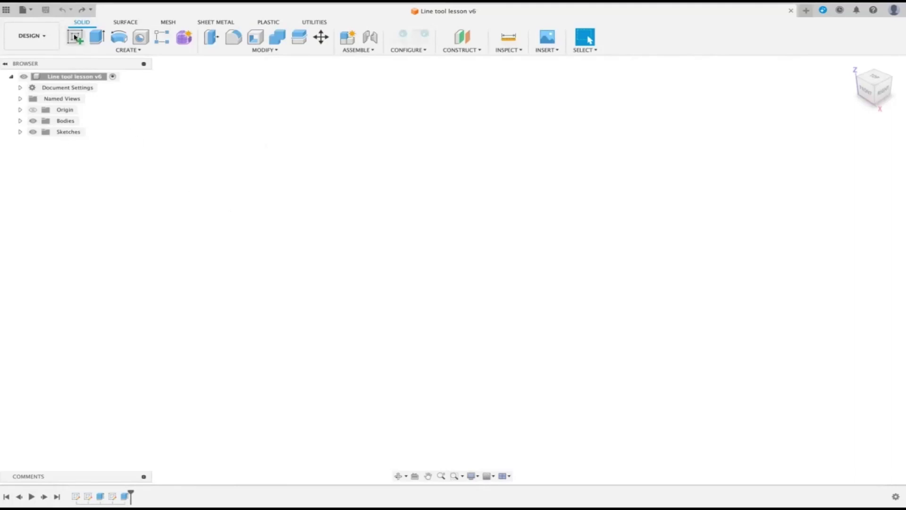
Step: Retry the sketch from the marking menu, undo it, then sketch on the XY plane
right_click(332, 150)
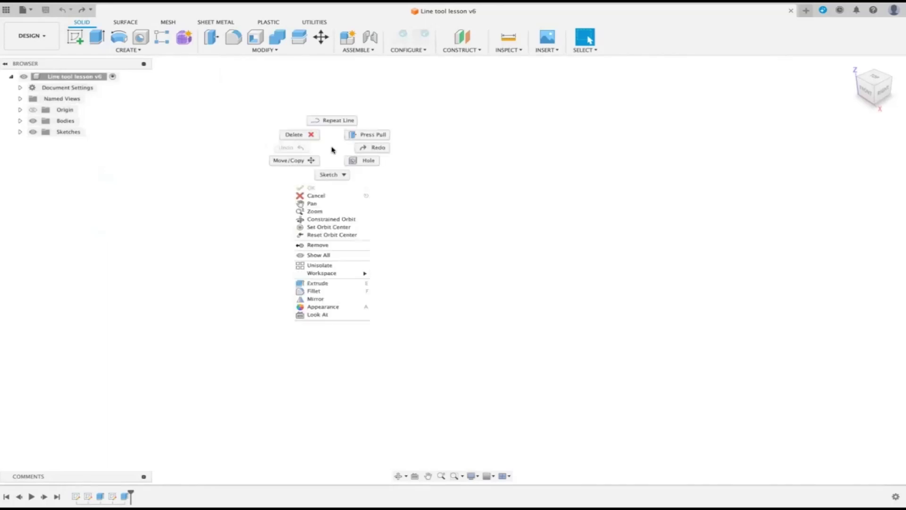
click(333, 174)
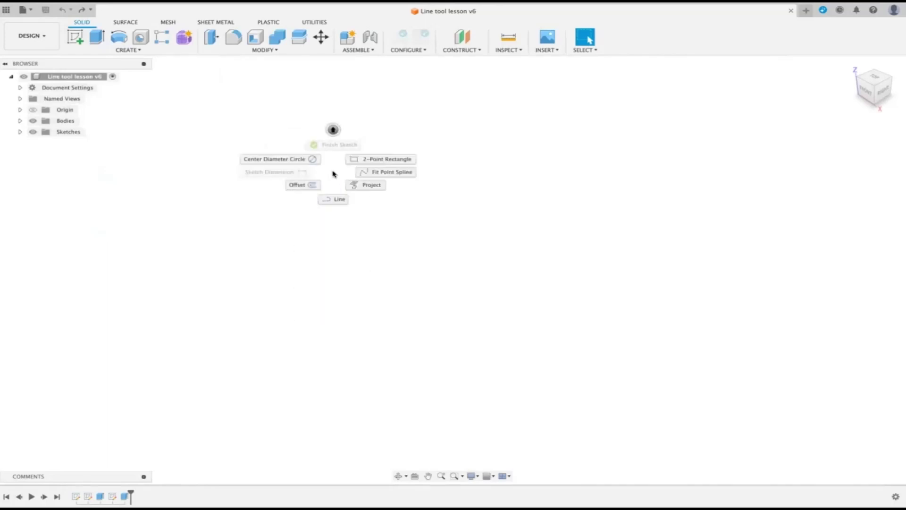
click(333, 200)
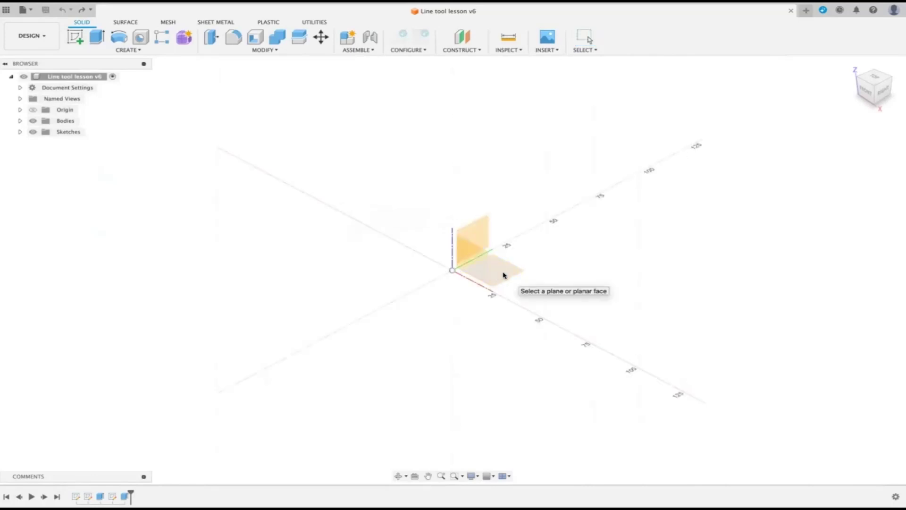
click(503, 274)
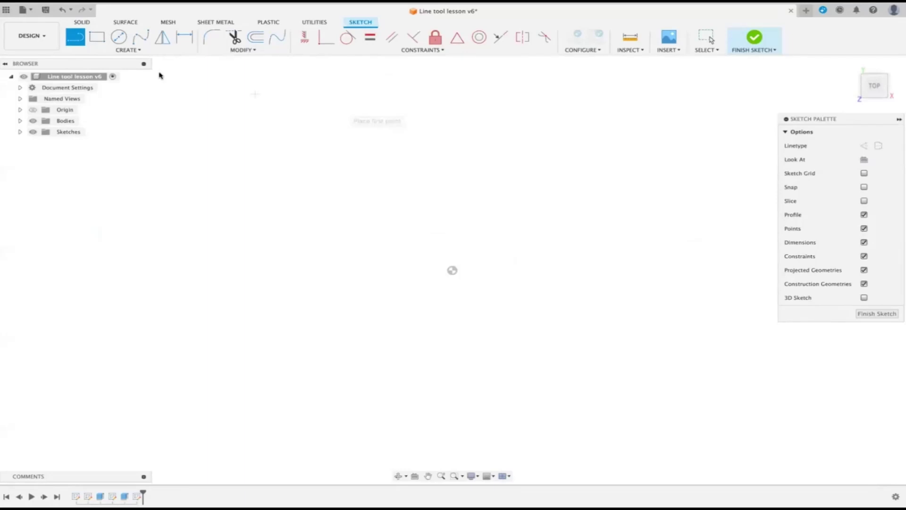
click(63, 14)
click(64, 16)
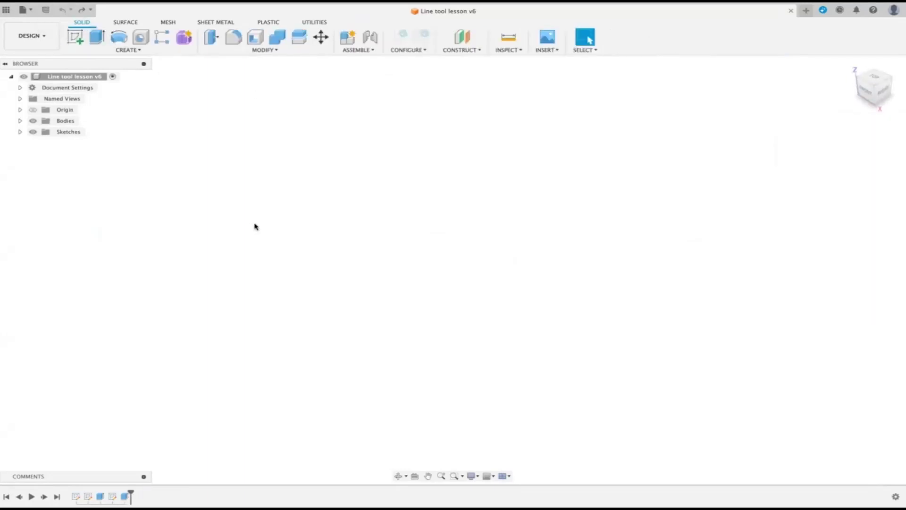
click(76, 41)
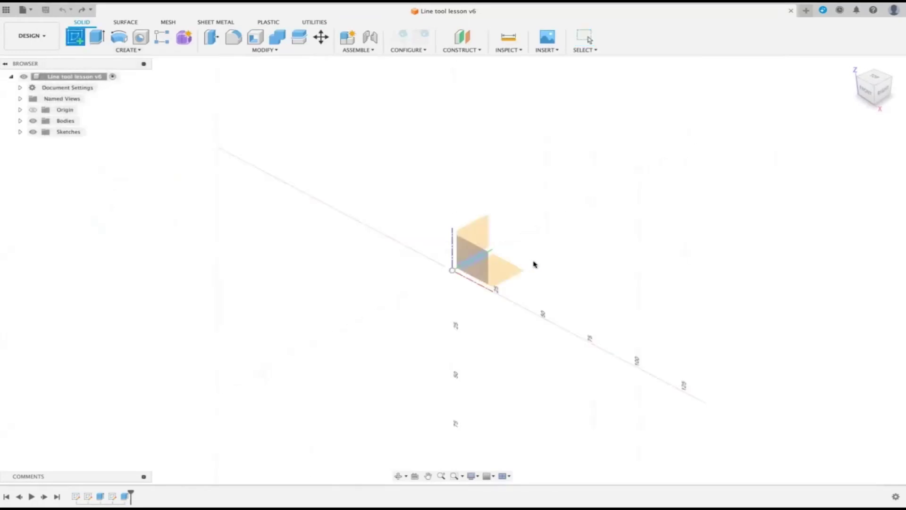
click(507, 271)
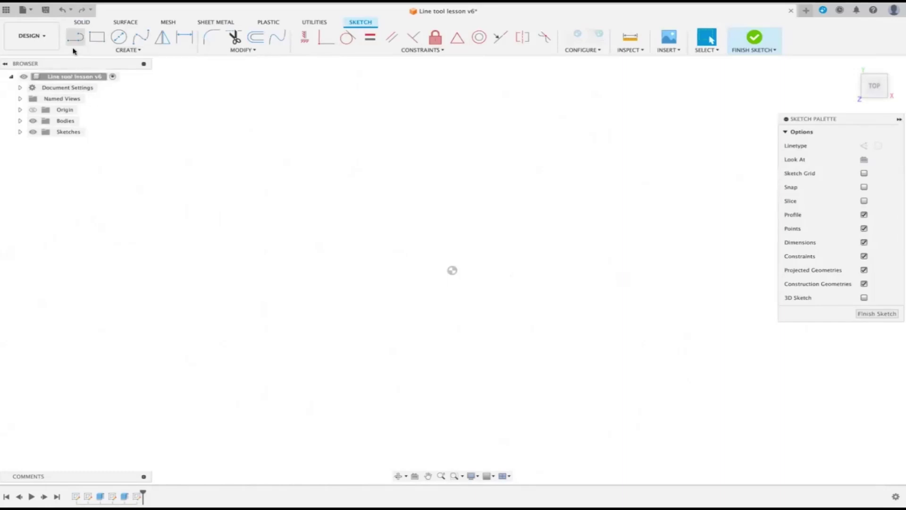
Step: Activate the Line tool in the empty ground-plane sketch
click(138, 51)
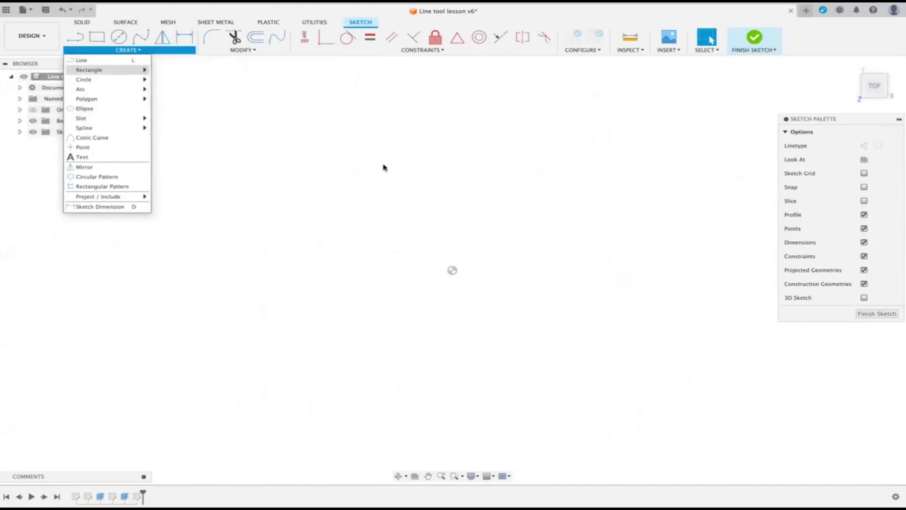
key(l)
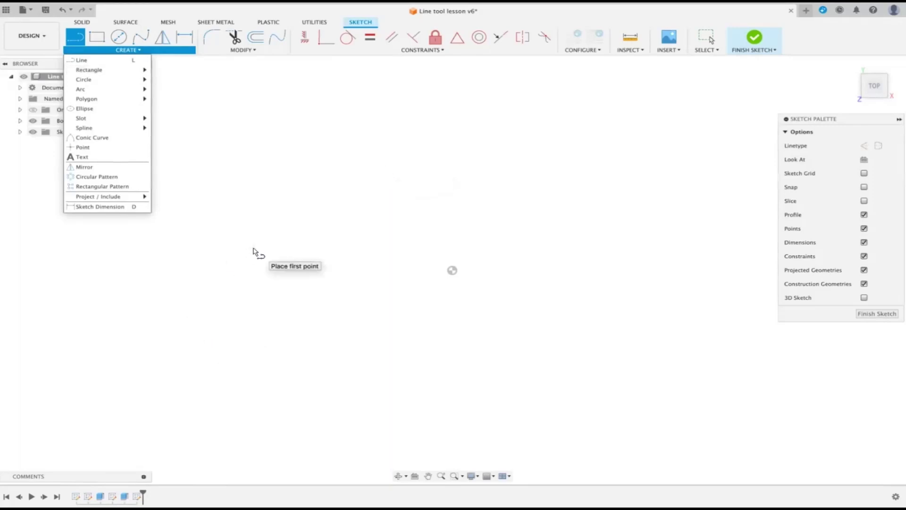
Step: Draw a single line rising to the right across the sketch
click(251, 227)
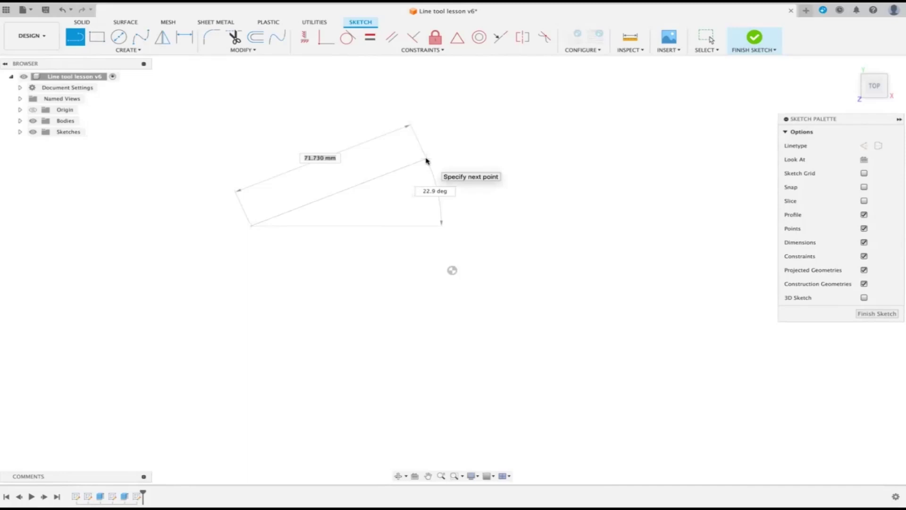
click(426, 161)
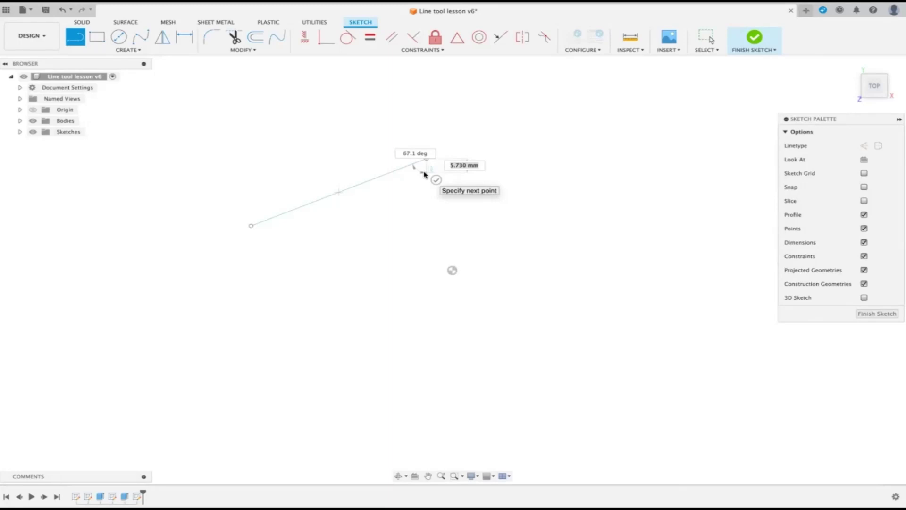
key(Escape)
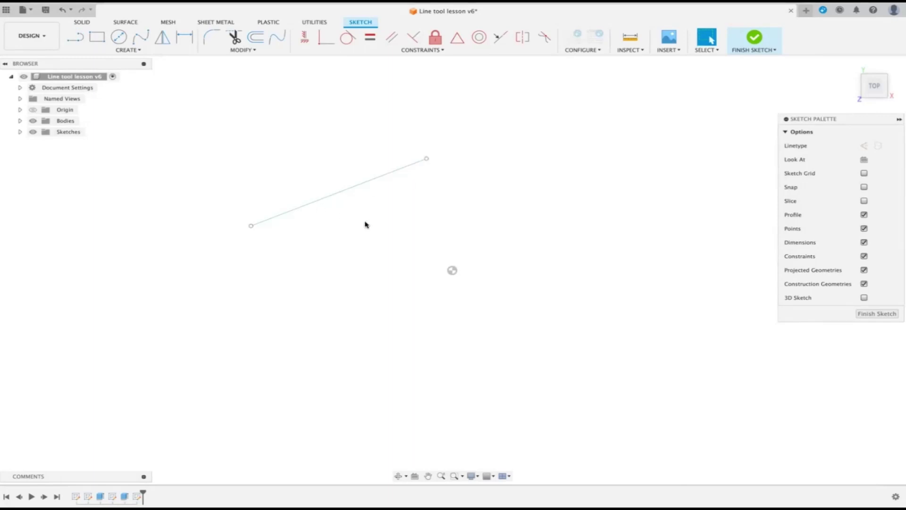
key(l)
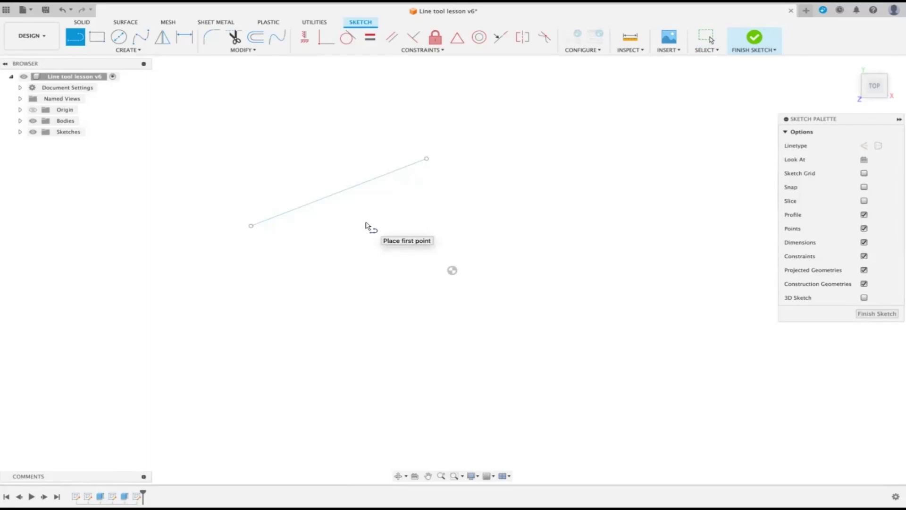
Step: Draw second and third lines roughly parallel to the first, rising to the right
click(366, 222)
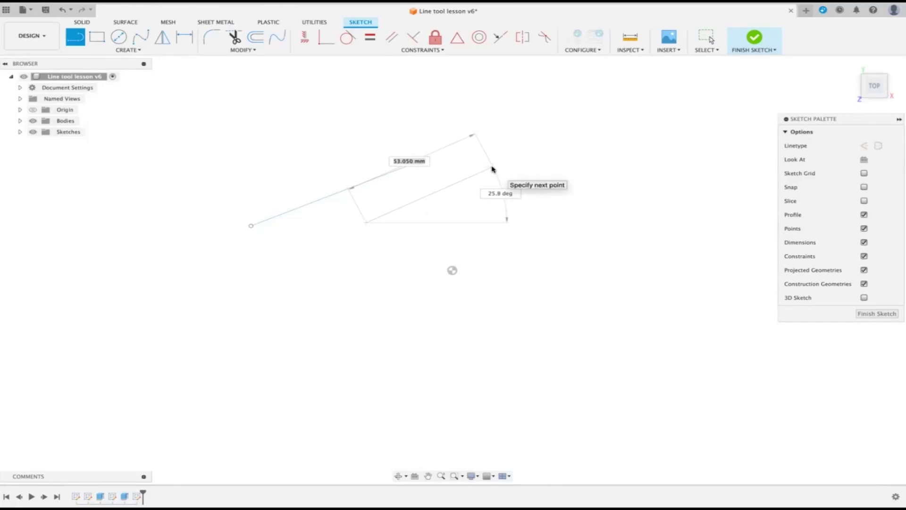
click(492, 169)
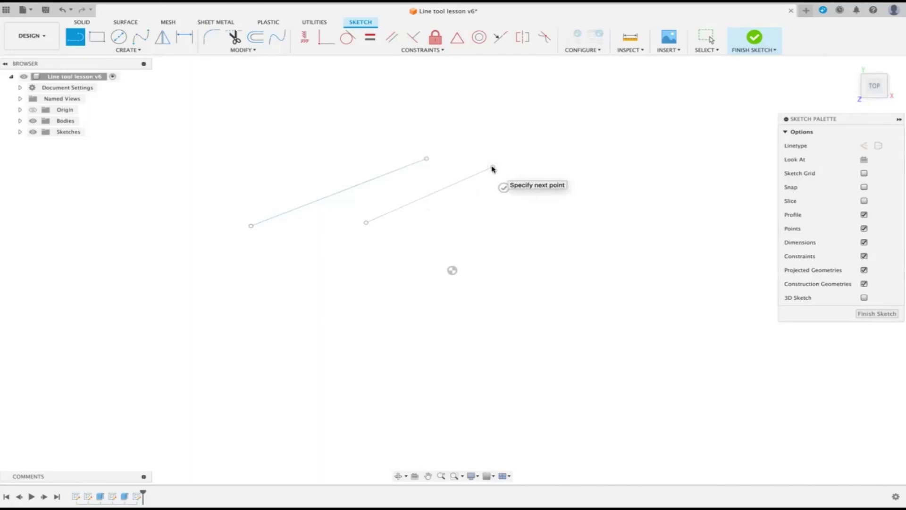
key(Escape)
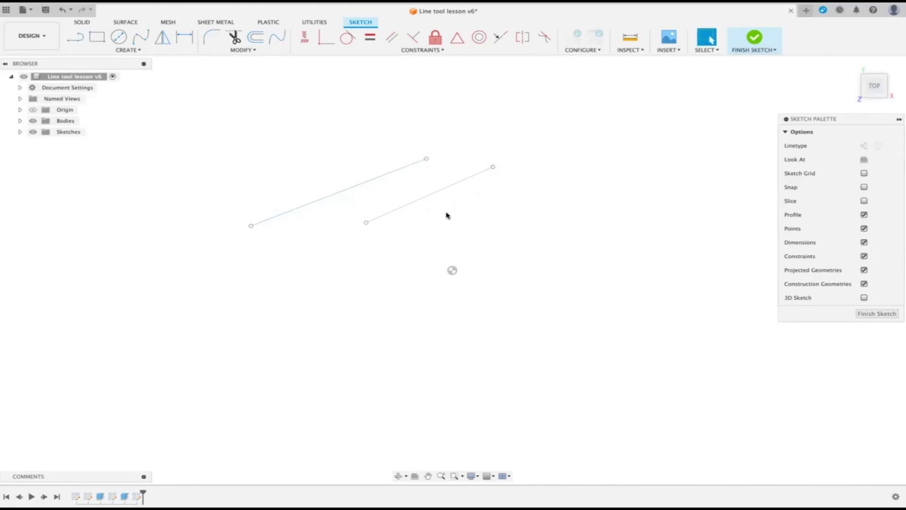
key(l)
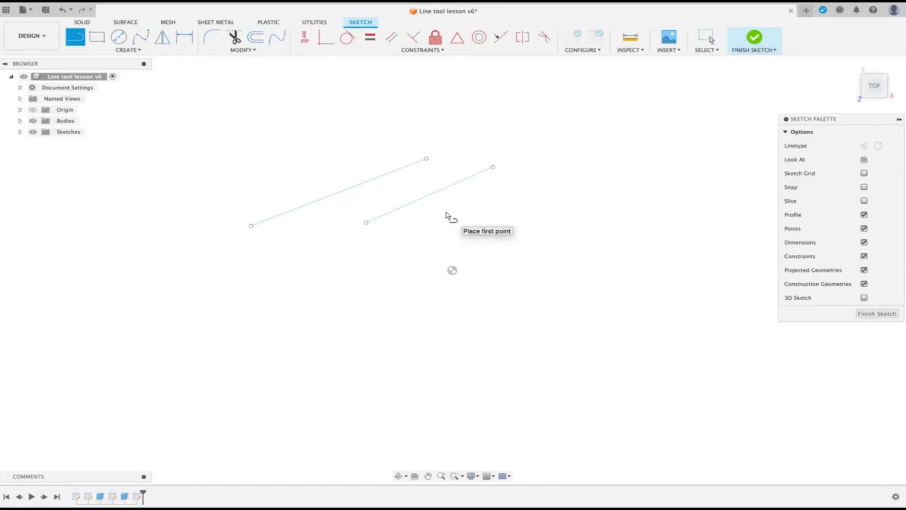
click(446, 216)
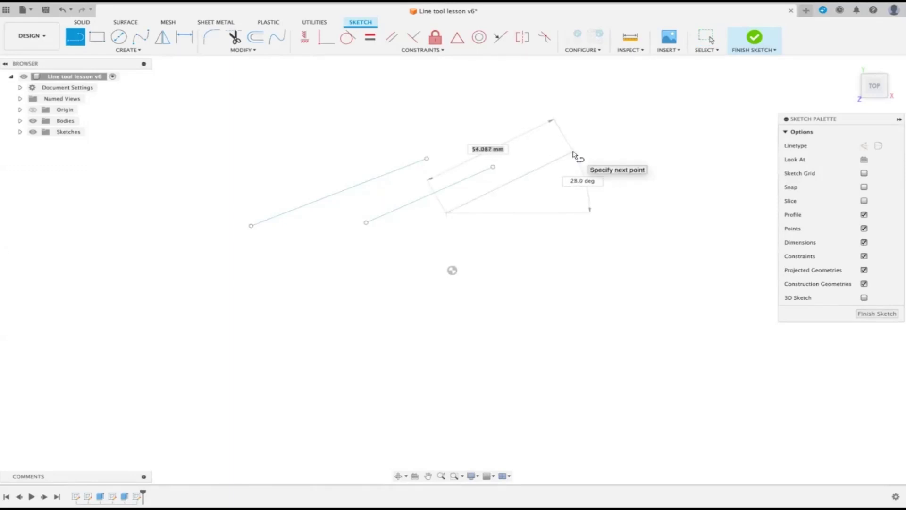
click(573, 153)
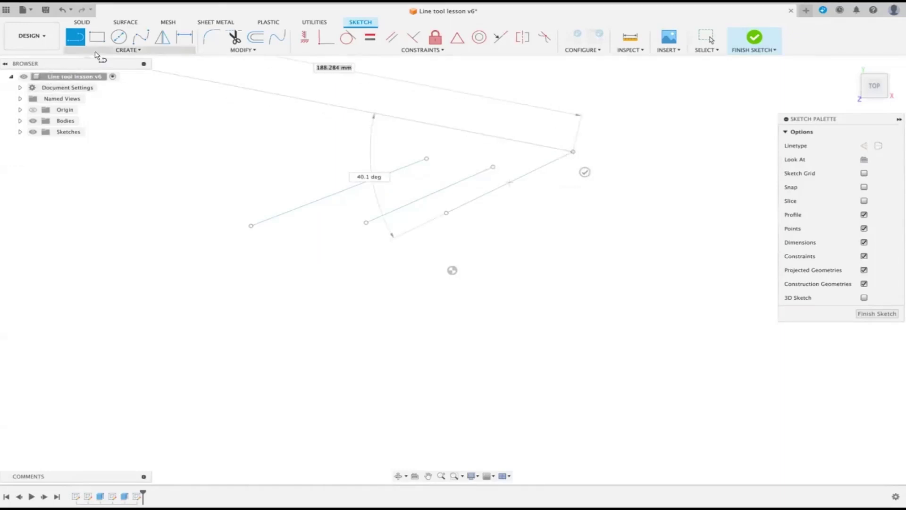
Step: Pick the Center Diameter Circle tool and cancel it without drawing a circle
click(118, 38)
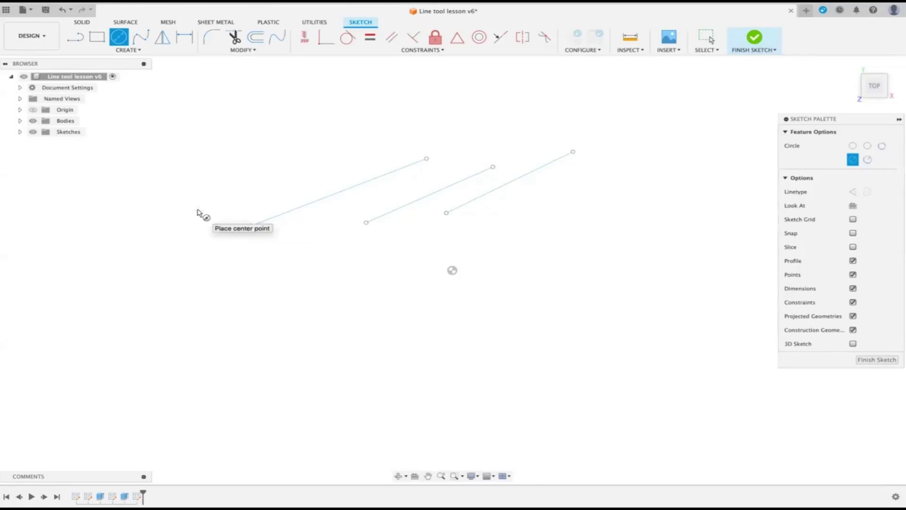
key(Escape)
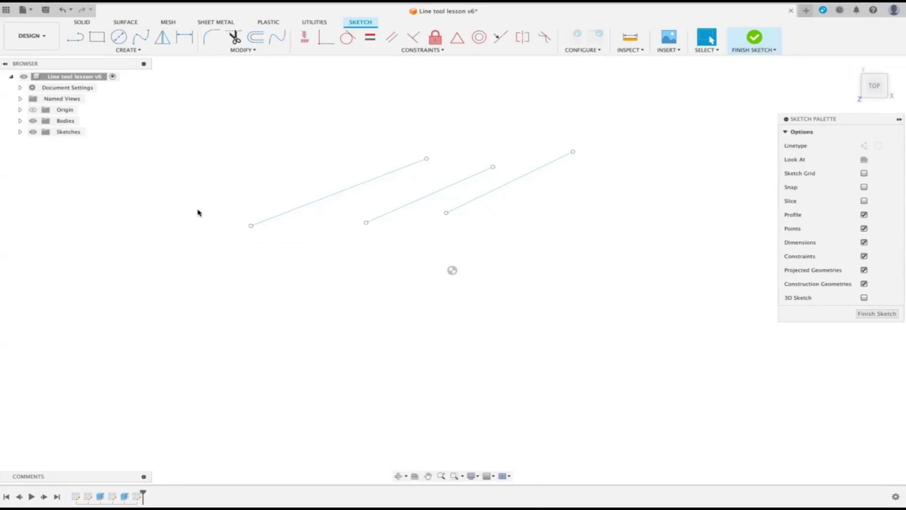
Step: Draw three more slanted lines, ending each chain separately
key(l)
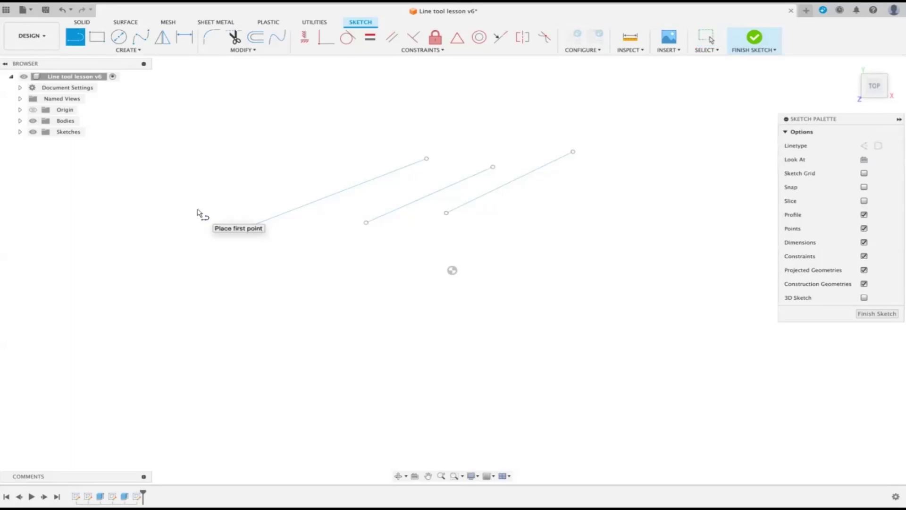
click(176, 211)
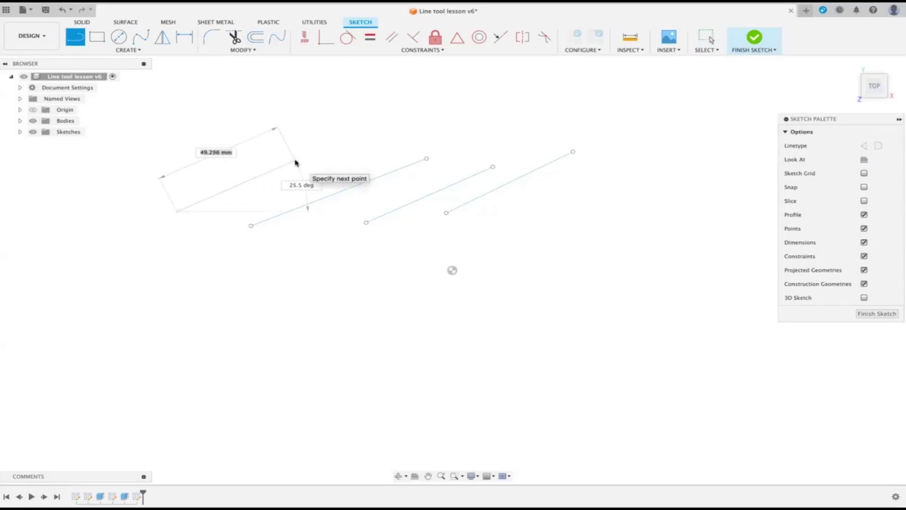
click(329, 142)
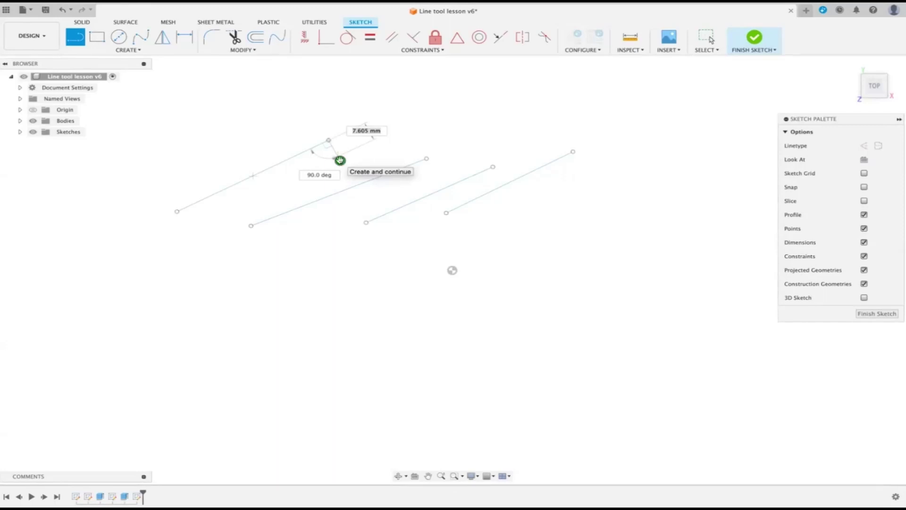
key(Escape)
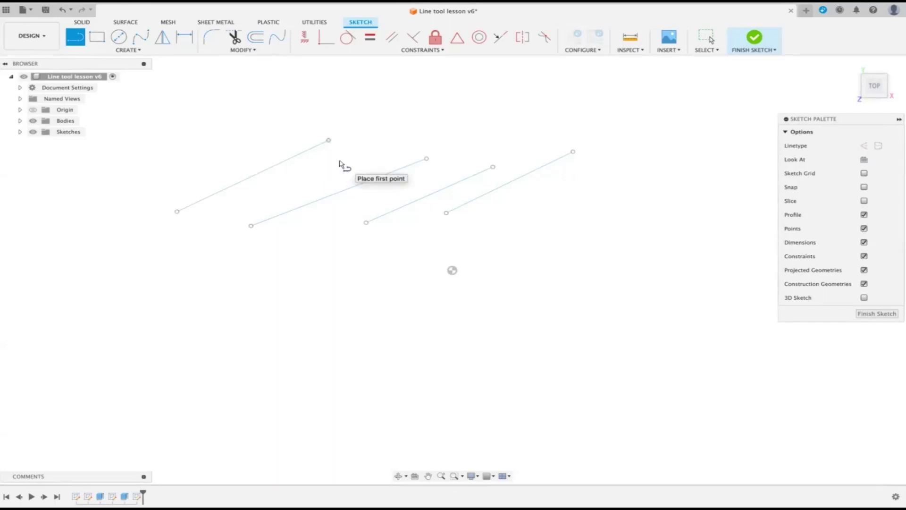
click(218, 223)
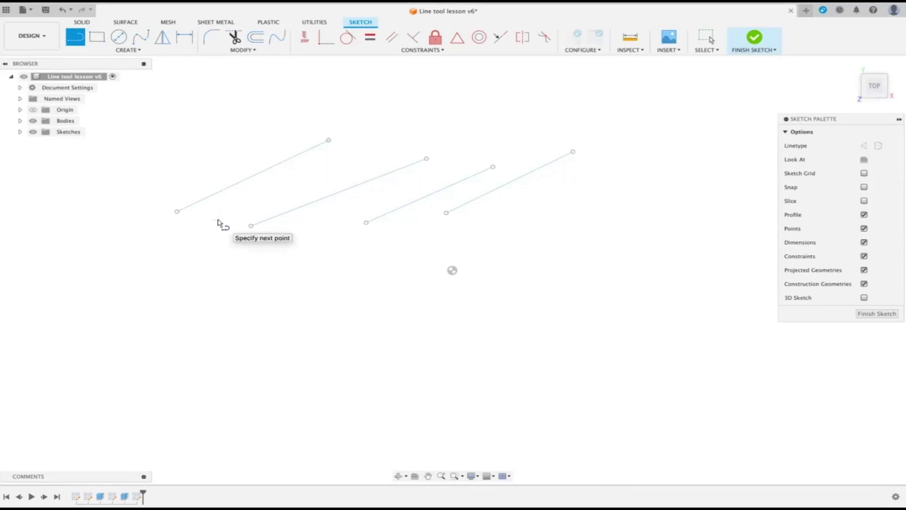
click(353, 157)
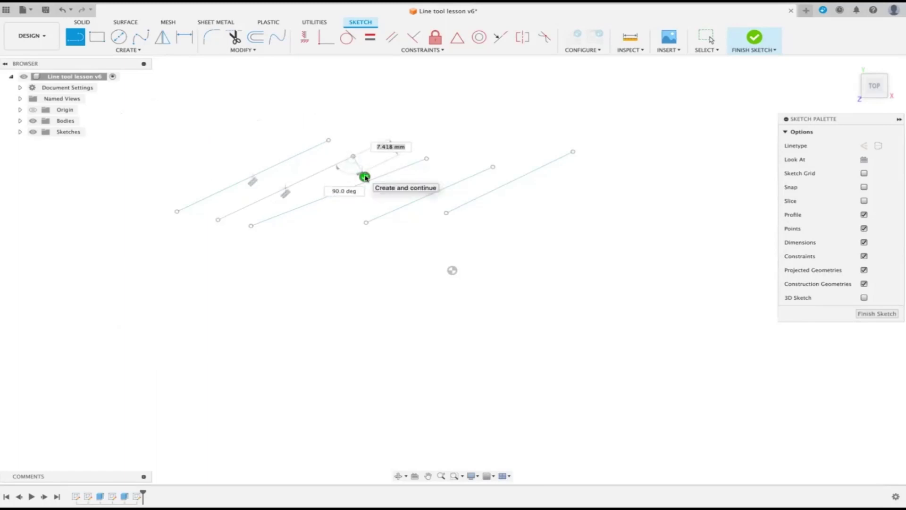
key(Escape)
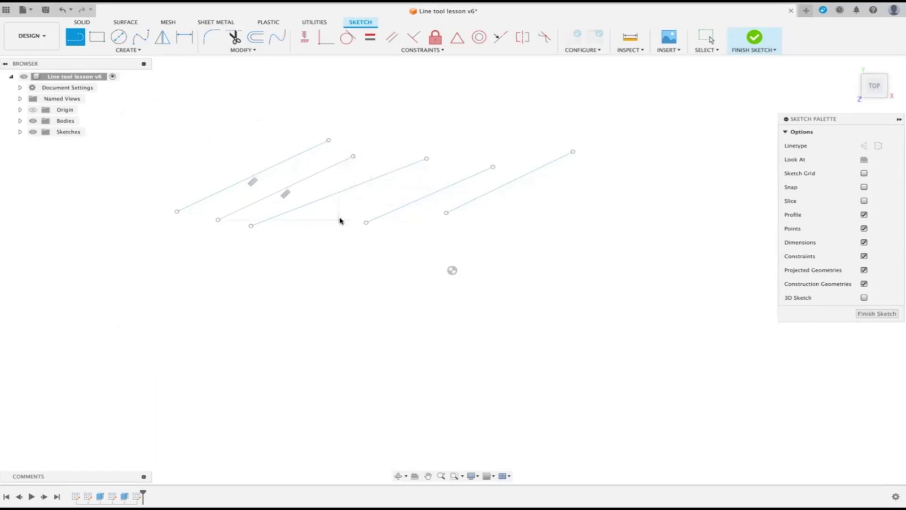
click(339, 220)
click(450, 160)
key(Escape)
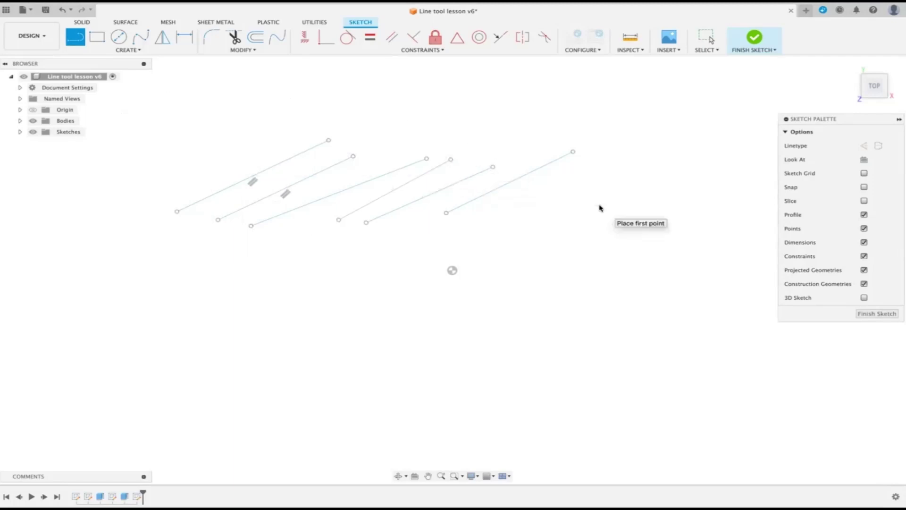
Step: Window-select all six lines and delete them
key(Escape)
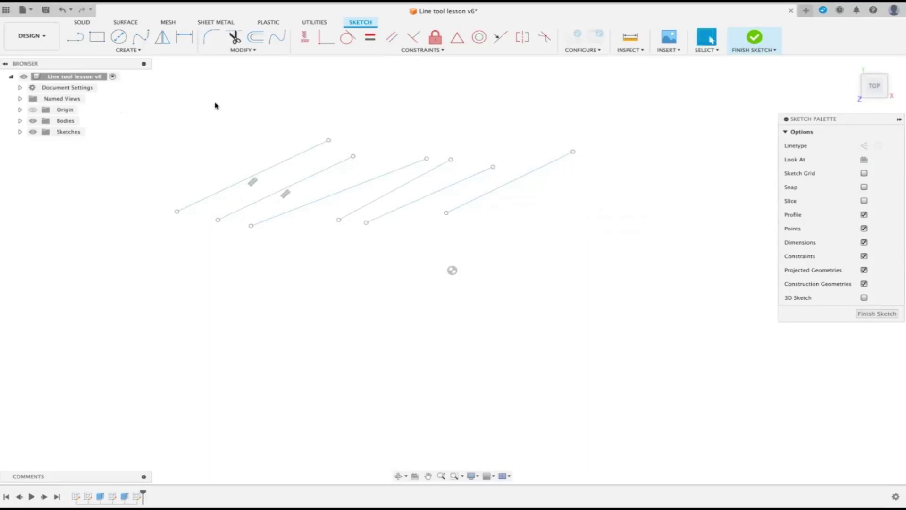
drag(166, 101, 632, 280)
key(Delete)
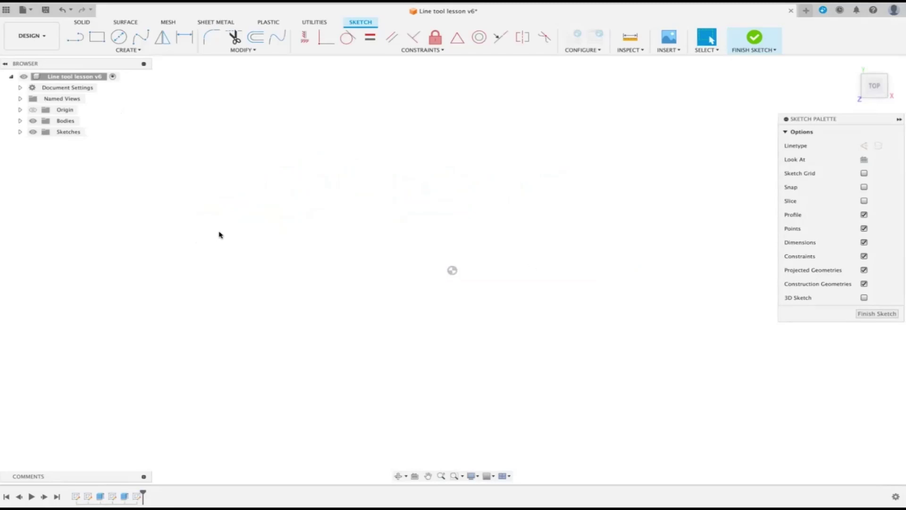
Step: Draw four parallel slanted lines across the sketch
key(l)
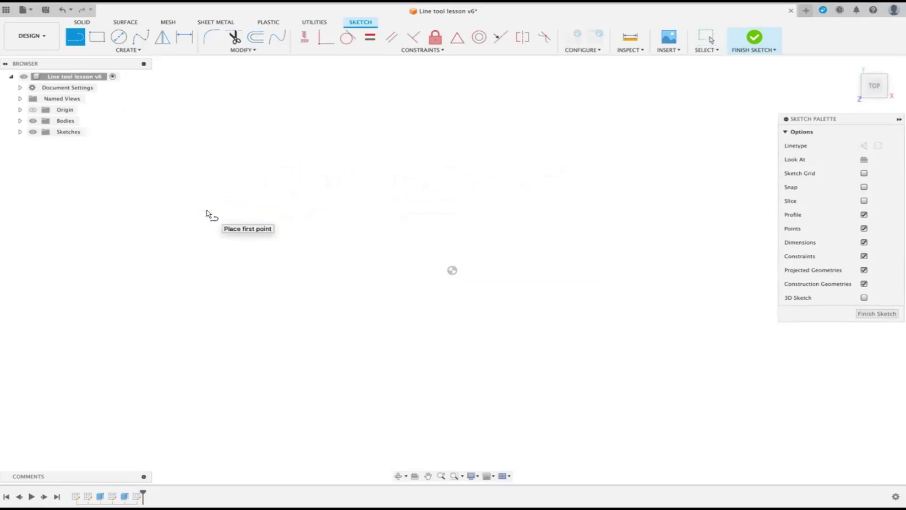
click(206, 213)
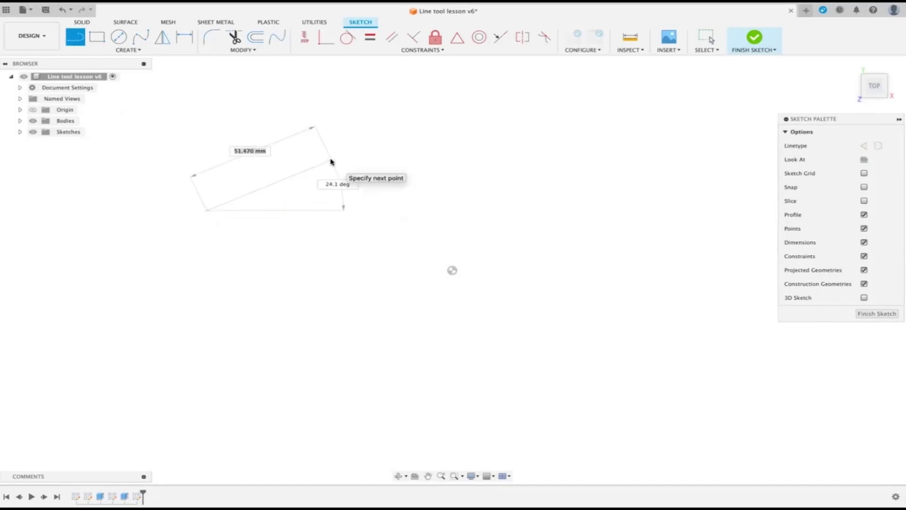
double_click(331, 160)
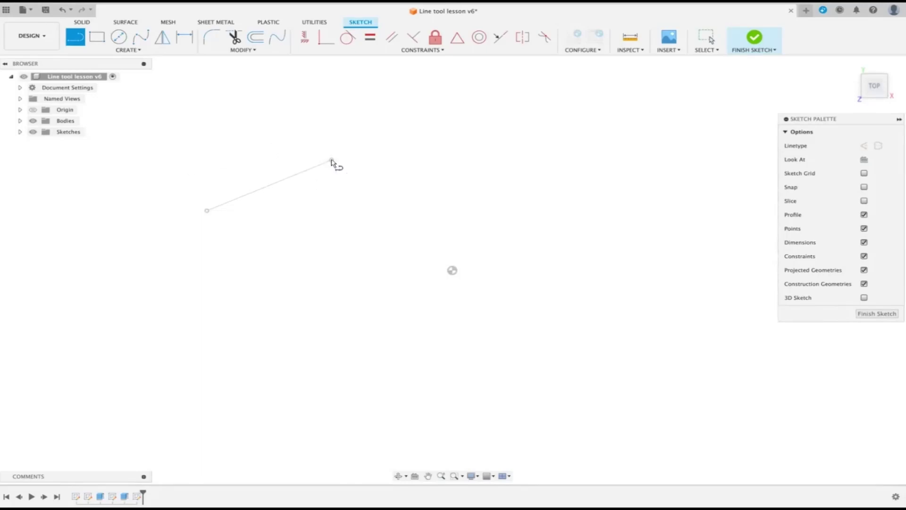
click(303, 211)
click(410, 145)
double_click(448, 145)
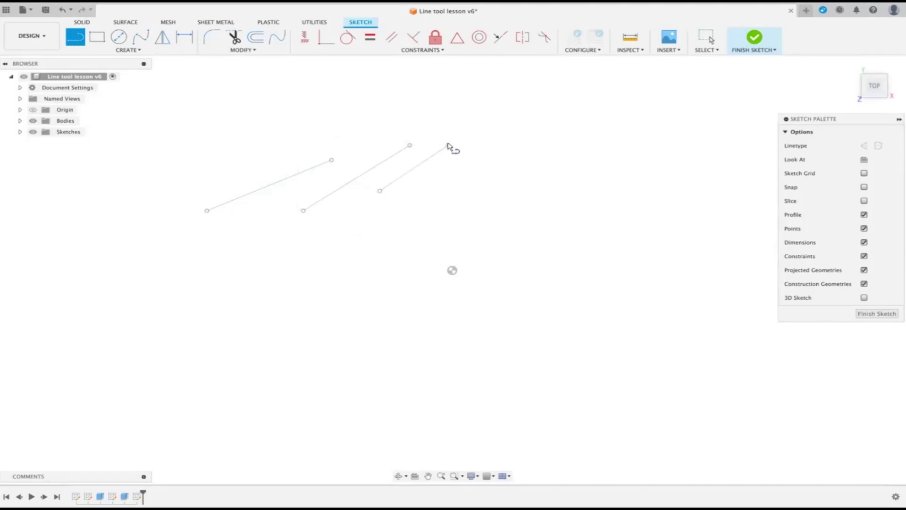
click(433, 191)
double_click(505, 148)
Step: Add an upper-left slanted line, then delete the four lower lines
click(144, 191)
drag(144, 191, 283, 124)
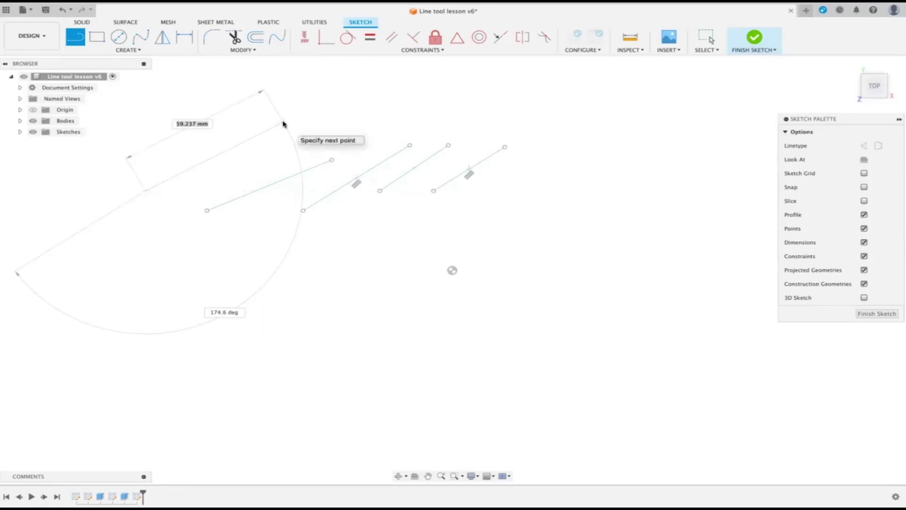
double_click(283, 124)
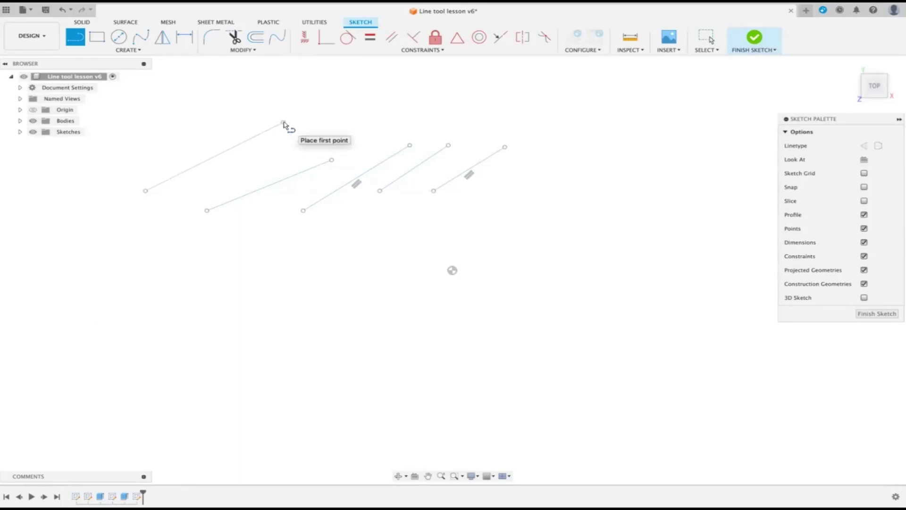
key(Escape)
mouse_move(148, 105)
mouse_down()
mouse_move(473, 241)
mouse_move(607, 316)
mouse_up()
key(Delete)
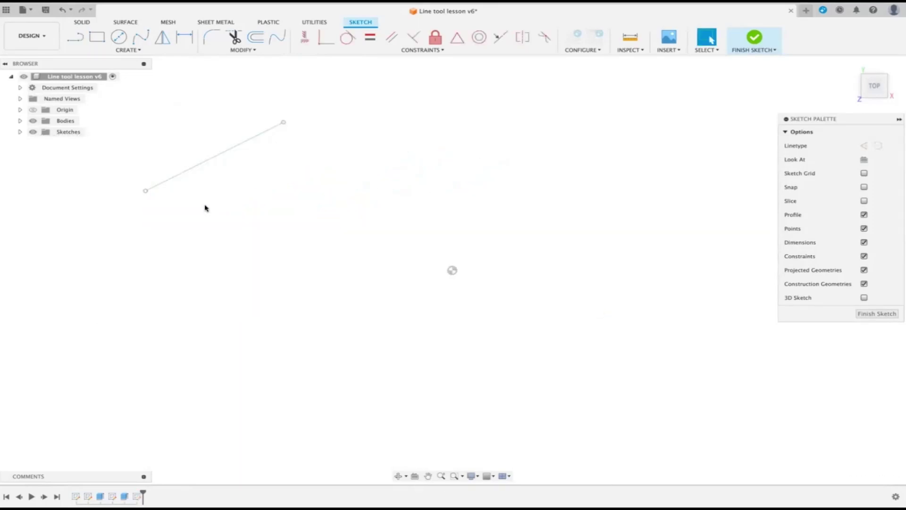
Step: Delete the leftover line and draw a new 45 mm line
mouse_move(128, 93)
mouse_down()
mouse_move(188, 180)
mouse_move(395, 210)
mouse_up()
key(Delete)
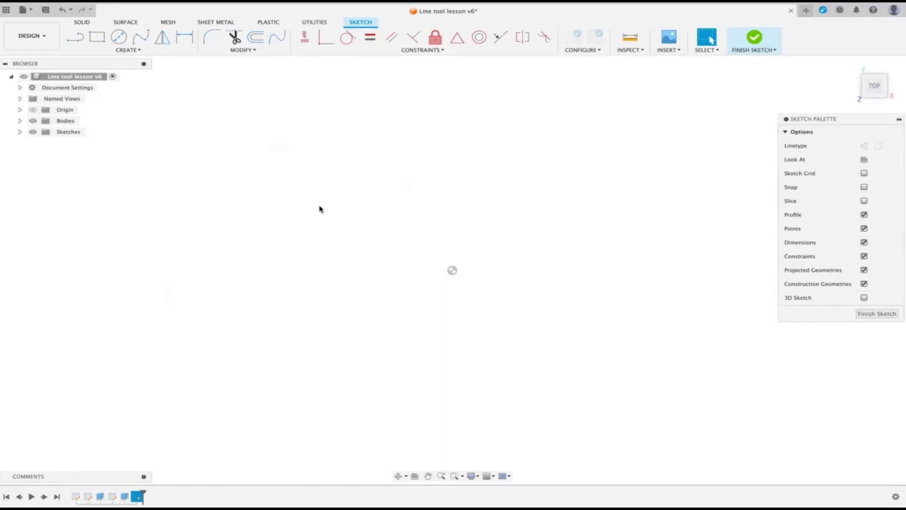
key(l)
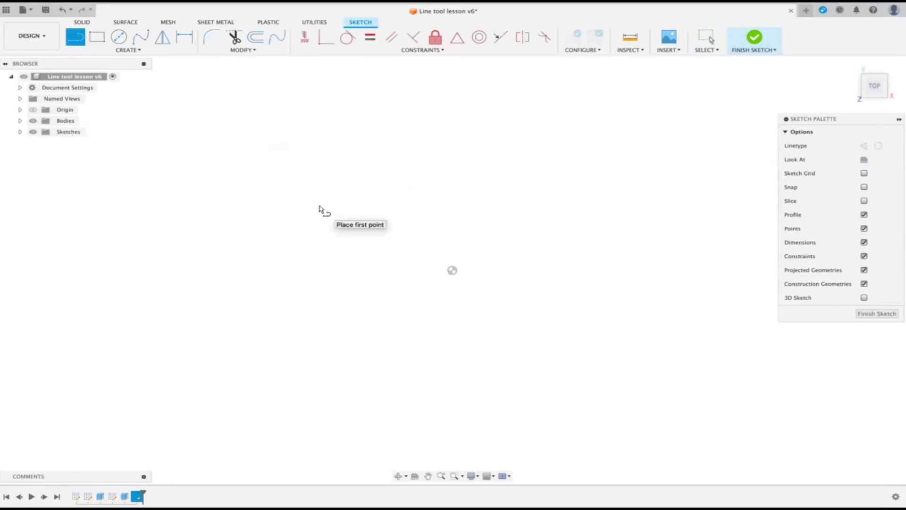
click(242, 200)
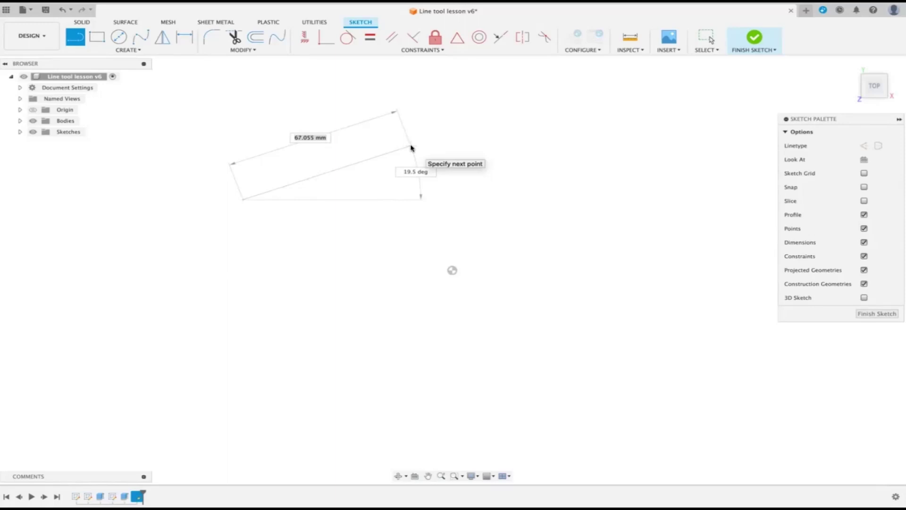
text(45)
key(Tab)
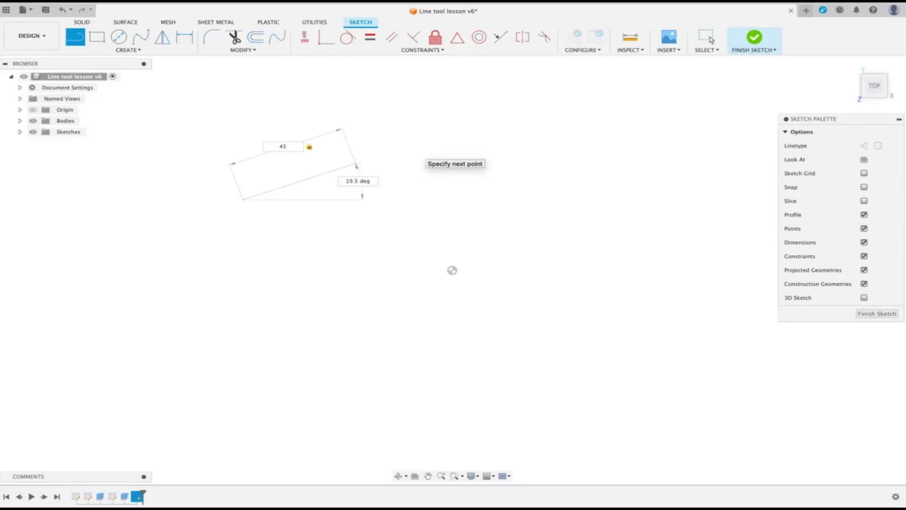
key(Escape)
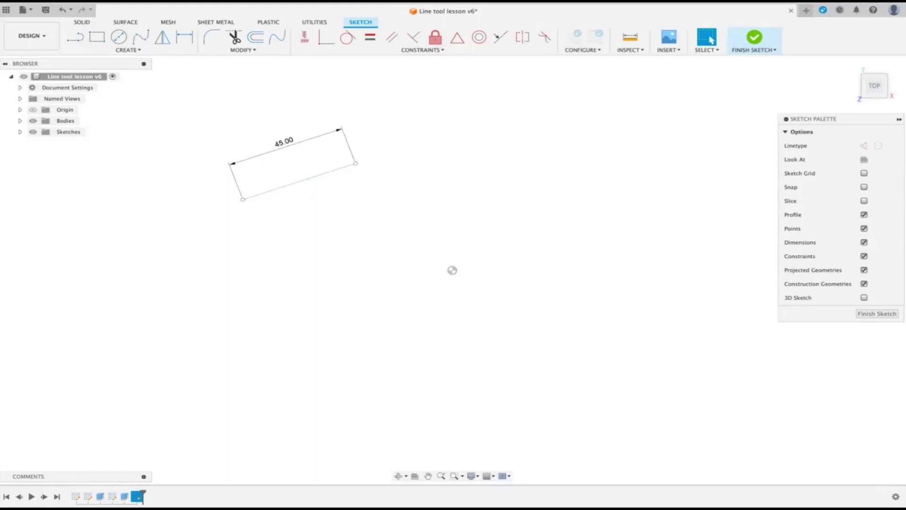
Step: Drag the 45 mm line up-right, then delete it with its dimension
mouse_move(303, 180)
mouse_down()
mouse_move(412, 163)
mouse_move(328, 173)
mouse_move(340, 175)
mouse_up()
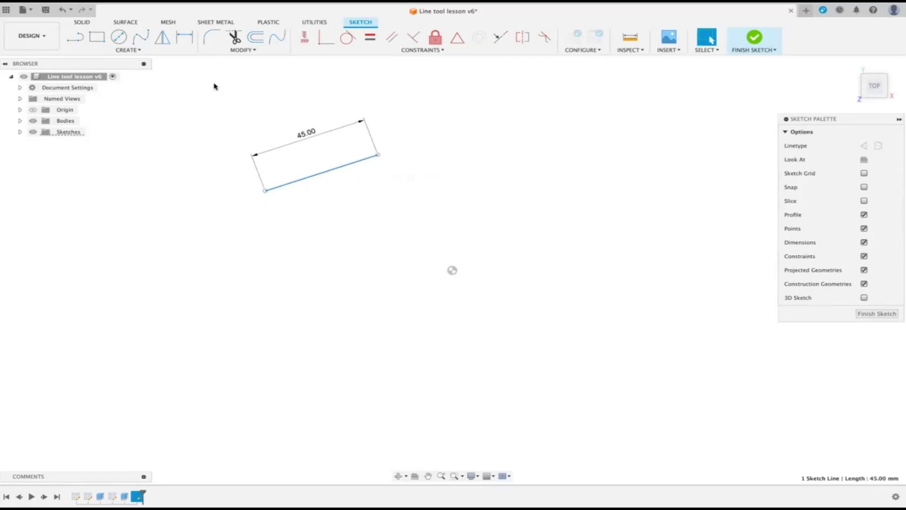
drag(214, 84, 437, 223)
key(Delete)
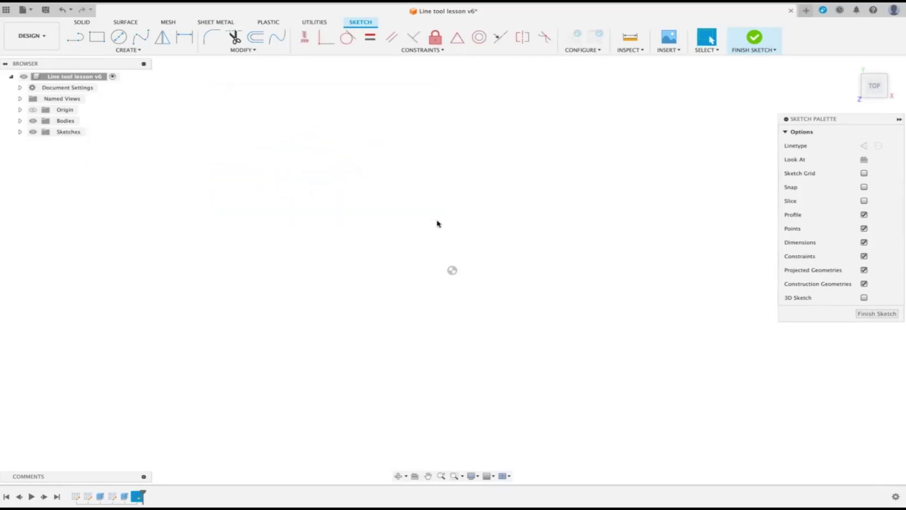
key(l)
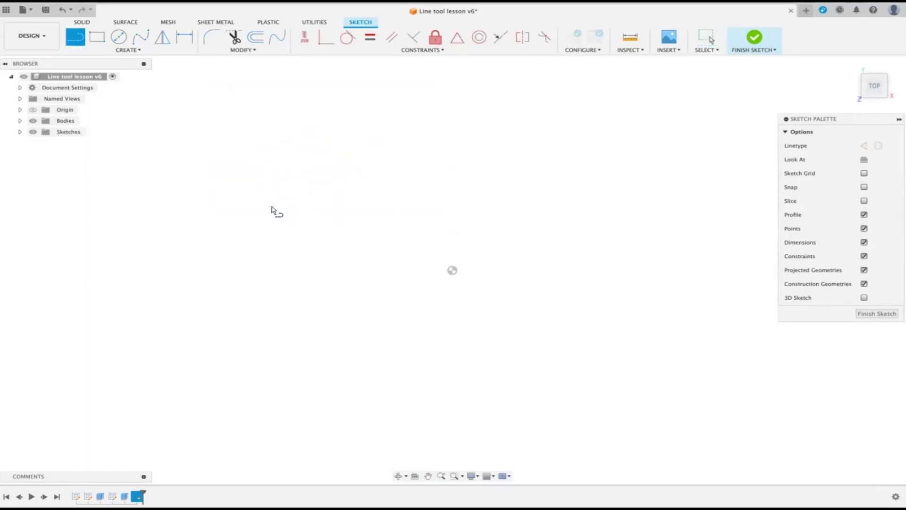
Step: Draw a 45 mm line at 45° and window-select it with its dimensions
click(272, 209)
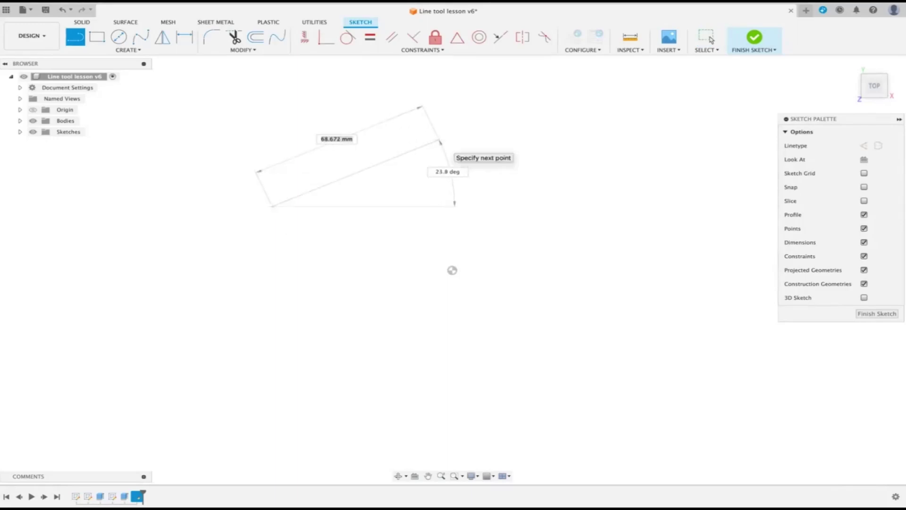
text(45)
key(Tab)
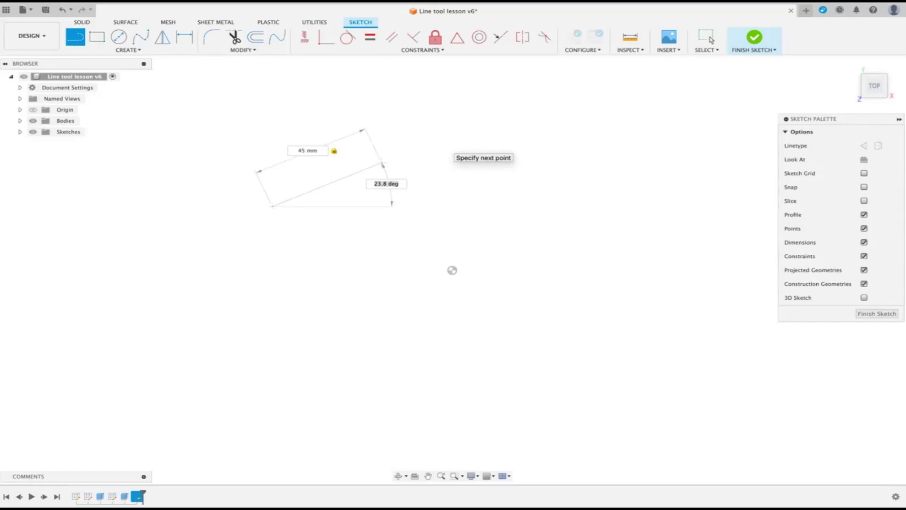
text(45)
key(Tab)
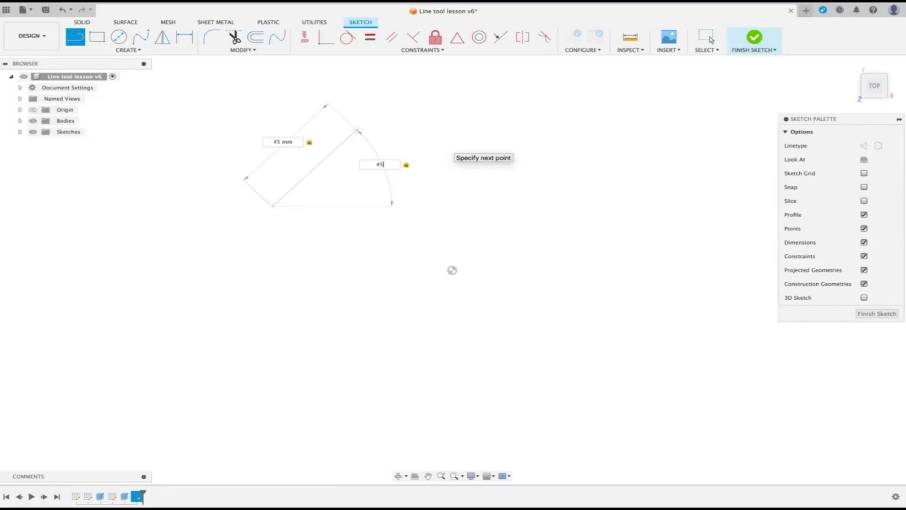
key(Return)
key(Escape)
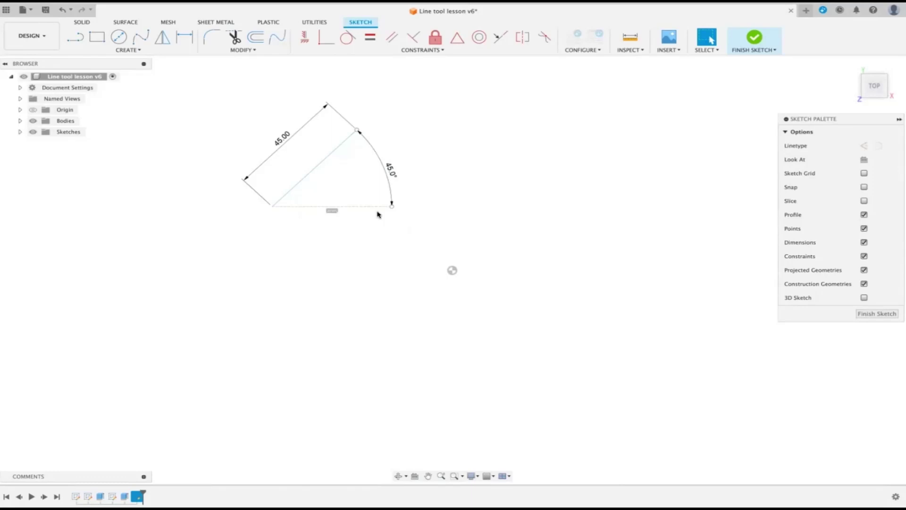
mouse_move(196, 93)
mouse_down()
mouse_move(461, 240)
mouse_move(459, 254)
mouse_up()
Step: Replace the rising line with a 45 mm line sloping down at 45°, then delete it
key(Delete)
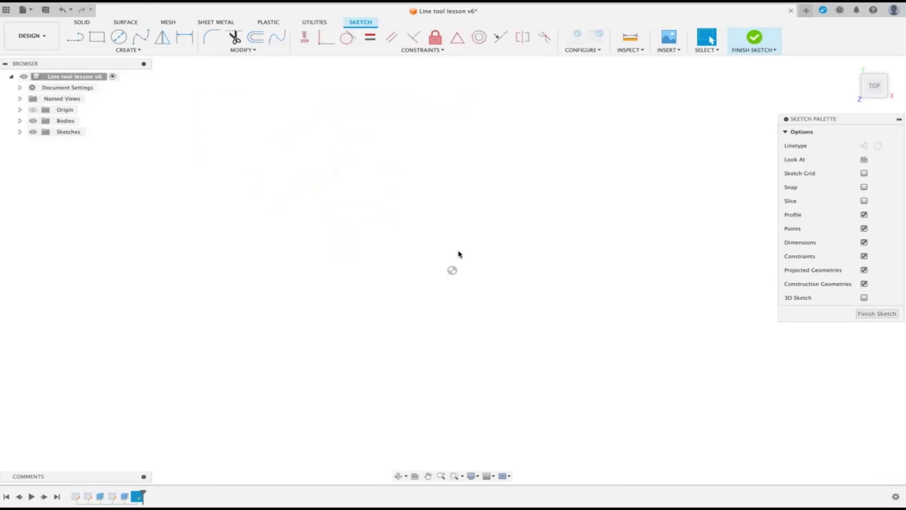
key(l)
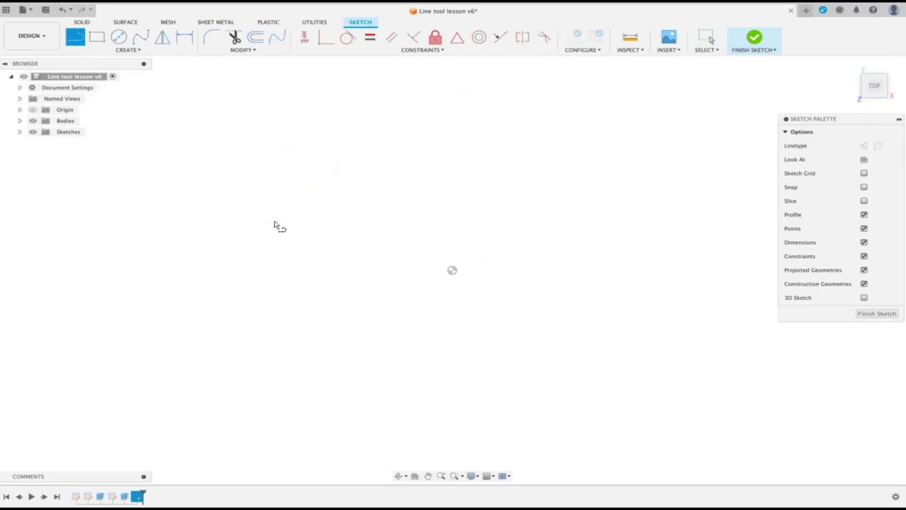
click(274, 224)
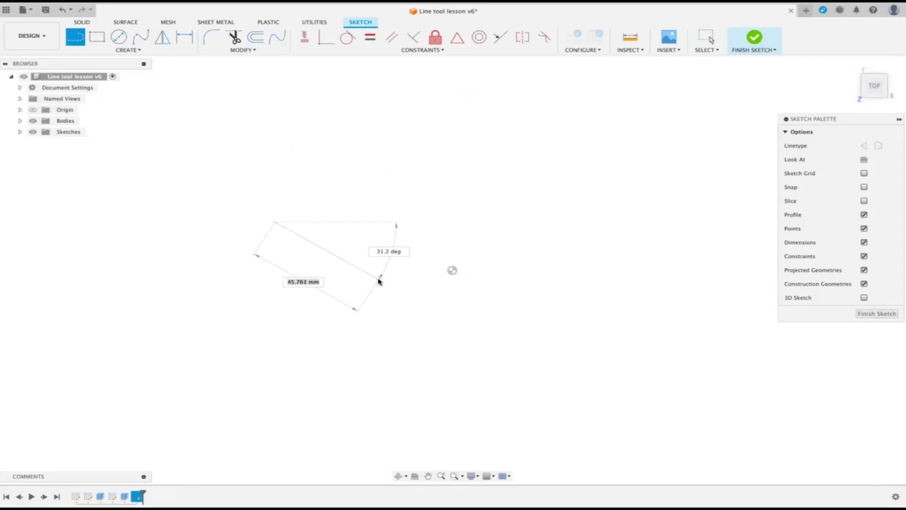
text(45)
key(Tab)
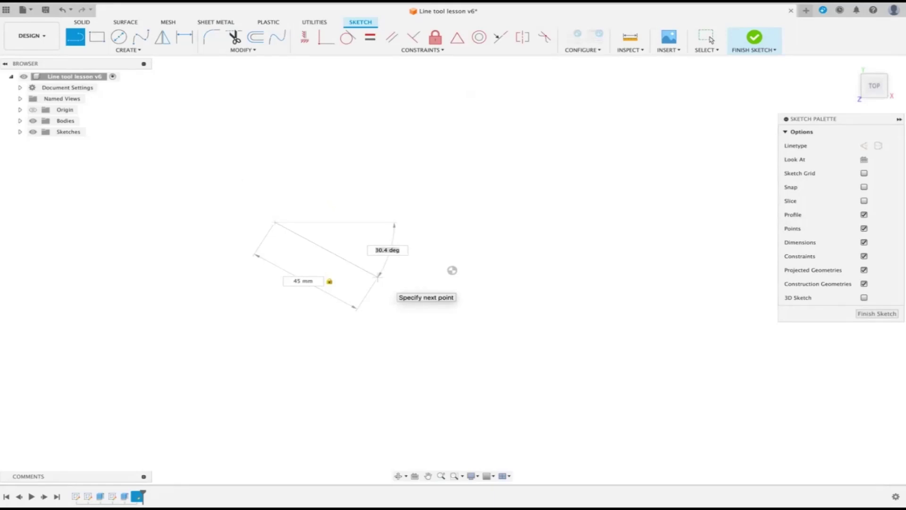
text(45)
key(Tab)
key(Return)
key(Escape)
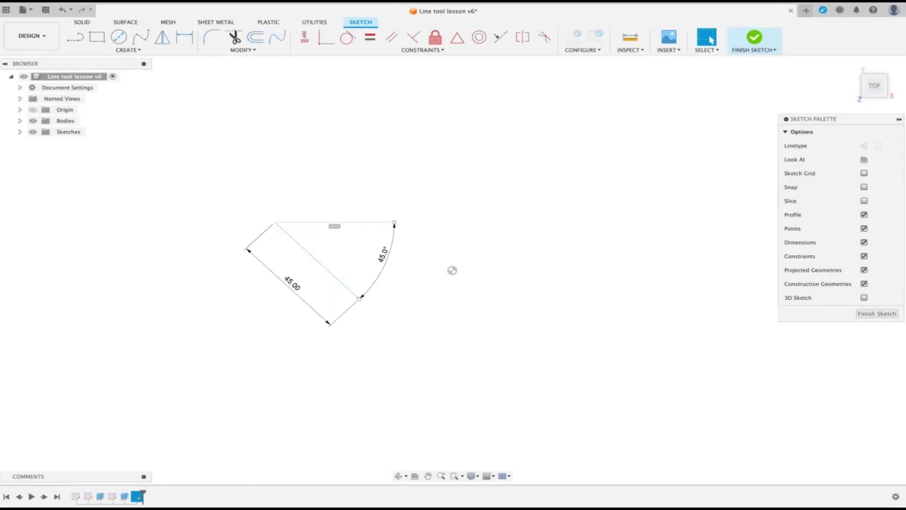
drag(208, 182, 509, 379)
key(Delete)
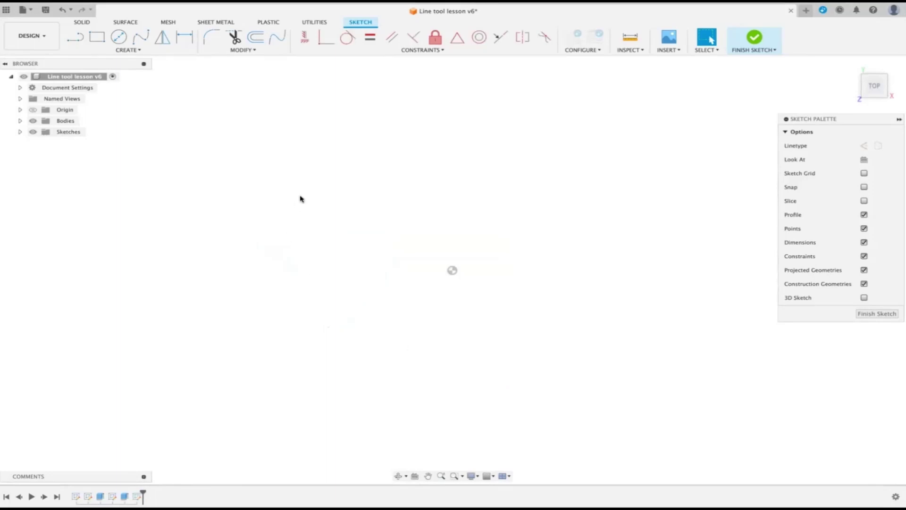
Step: Draw a single vertical line upward from a start point with the Line tool (L)
key(l)
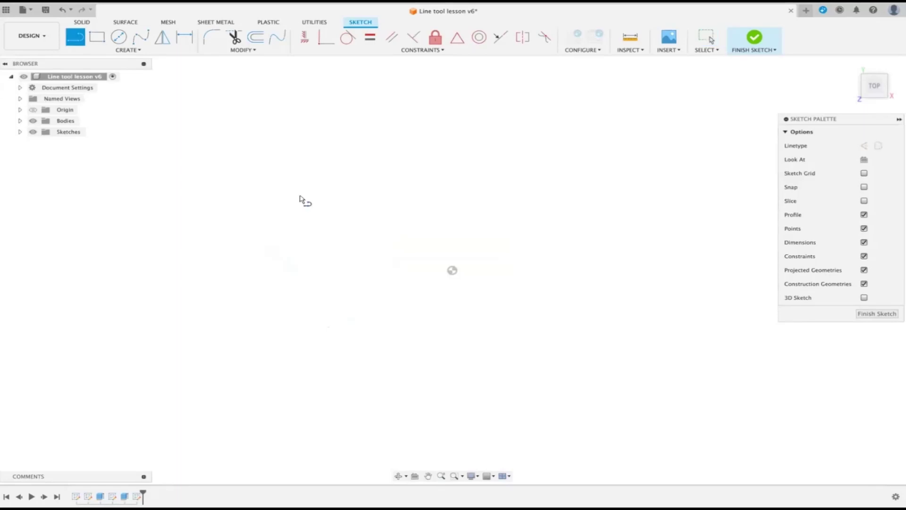
click(270, 218)
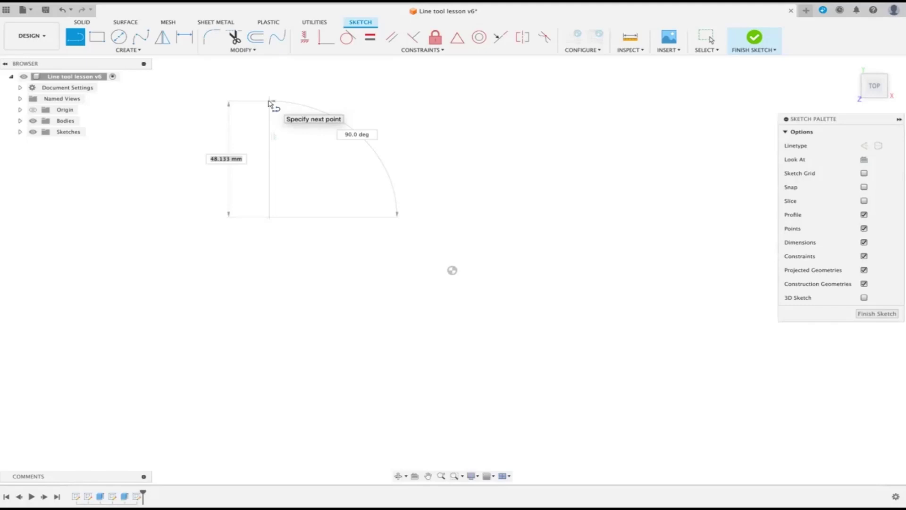
click(268, 102)
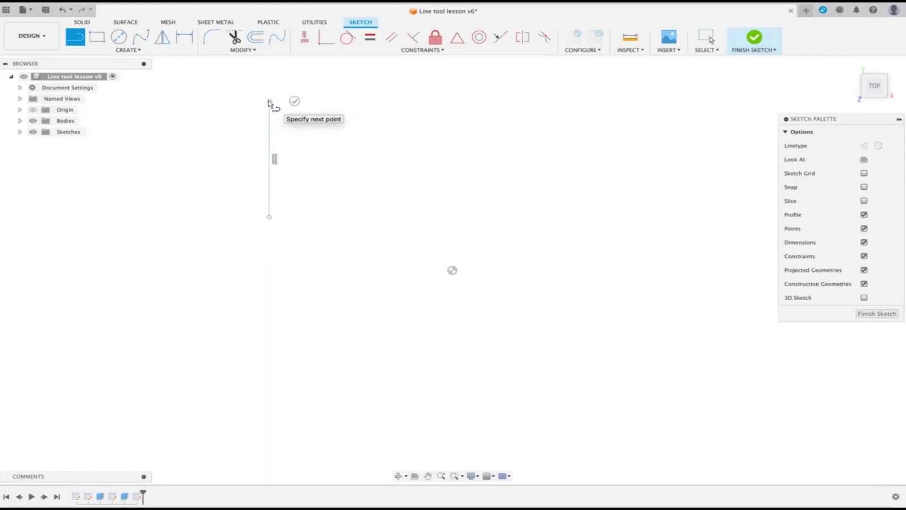
click(295, 100)
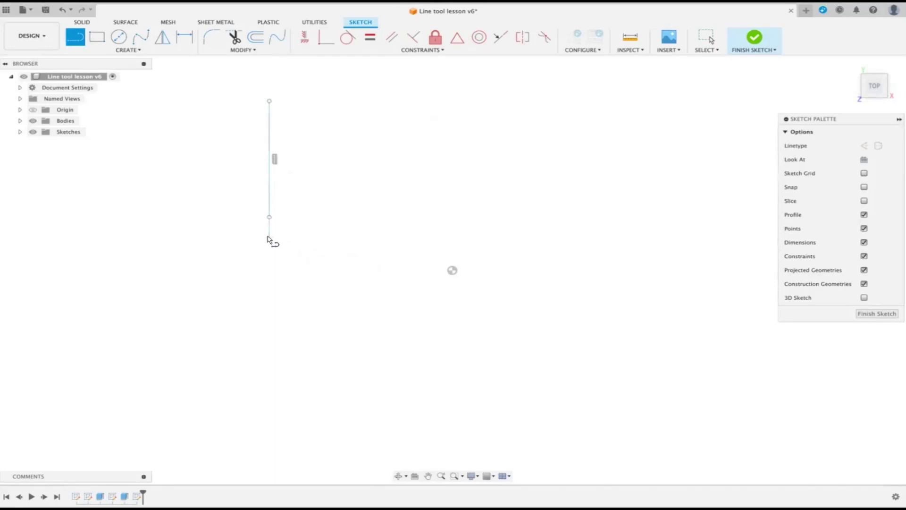
Step: Draw a horizontal line from the vertical line's lower end, then delete it
click(268, 236)
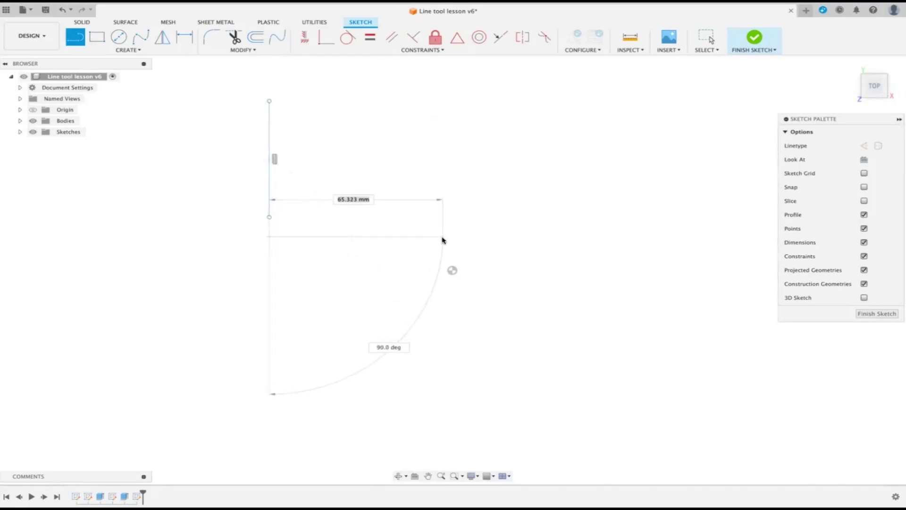
click(442, 238)
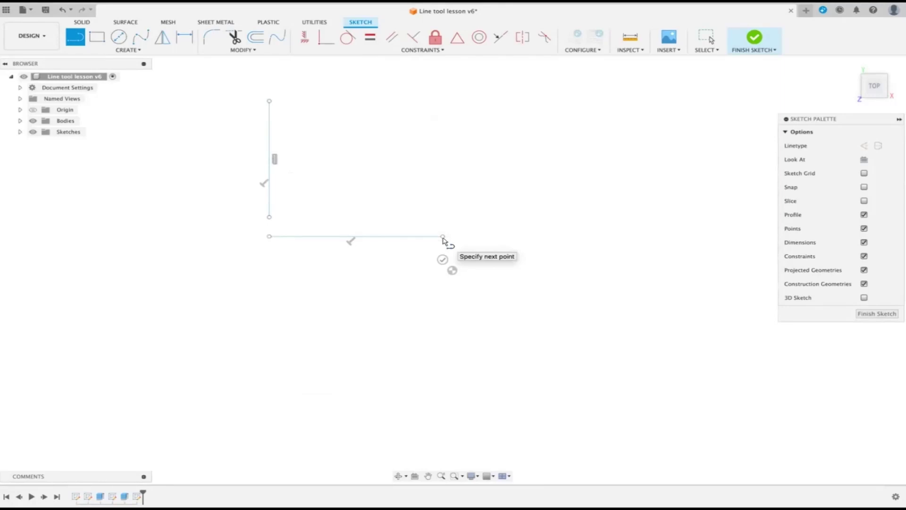
key(Escape)
drag(240, 228, 467, 251)
key(Delete)
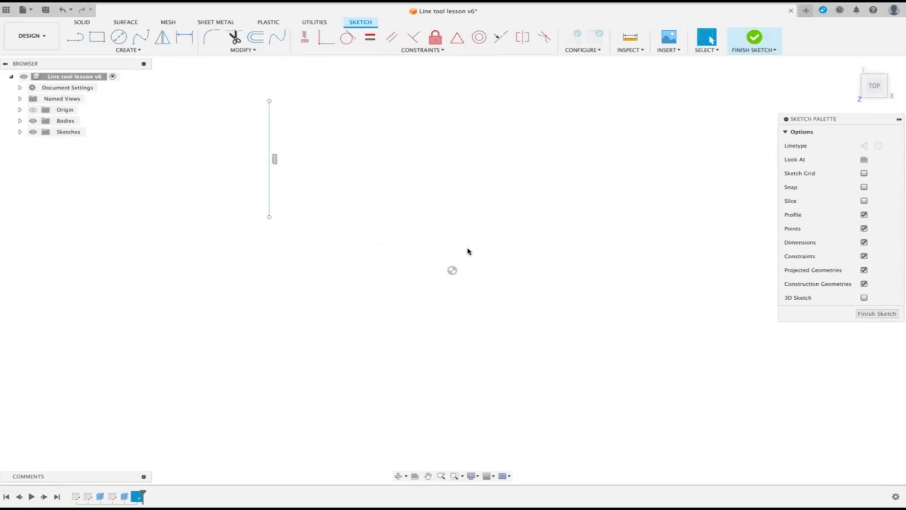
Step: Redraw a separate horizontal line, about 53 mm long, to the right of the vertical line
key(l)
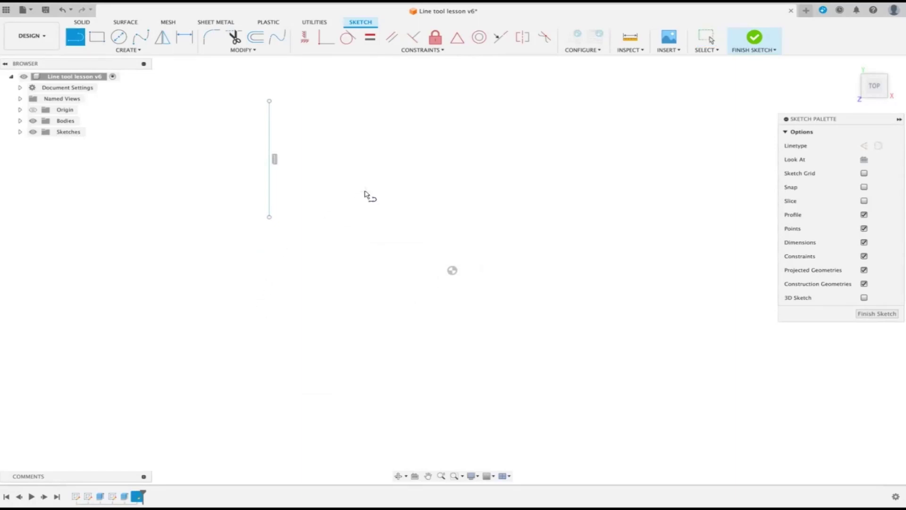
click(365, 191)
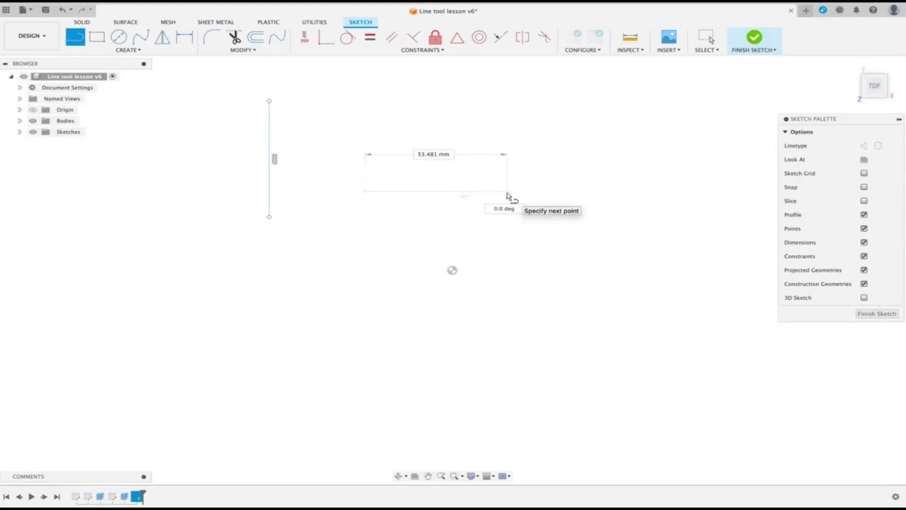
click(507, 192)
click(506, 215)
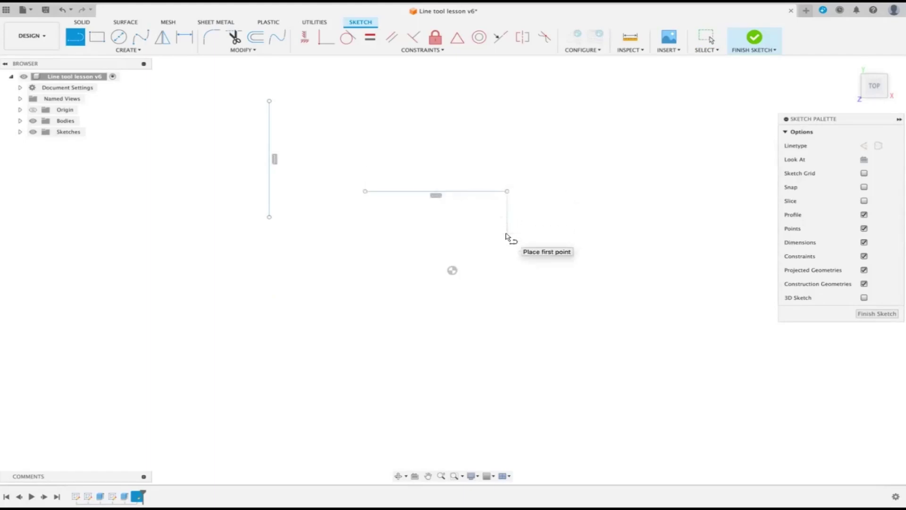